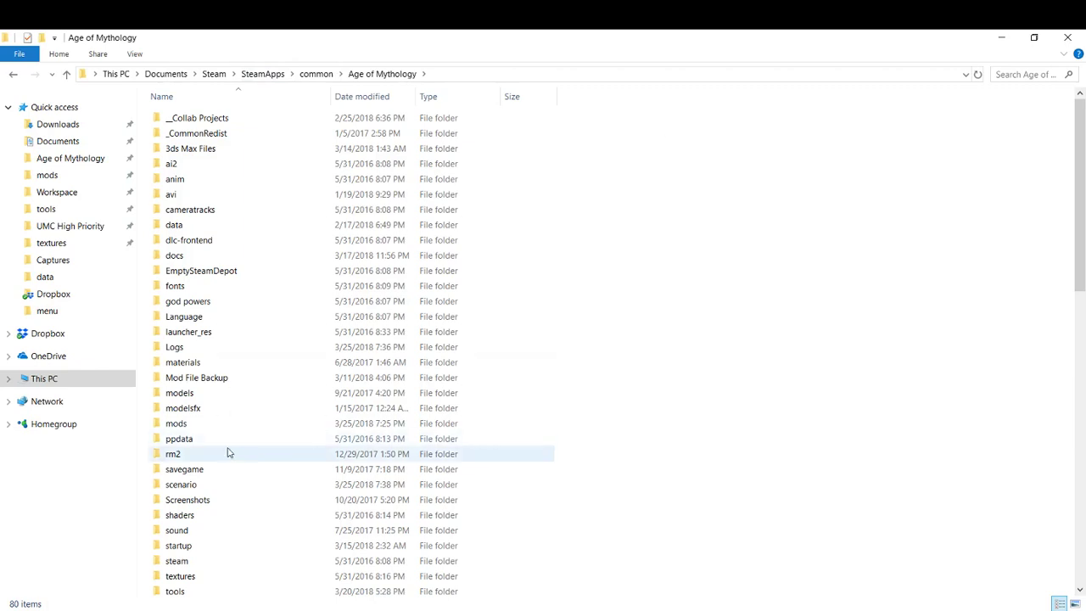
Navigate into mods > UMC High Priority > data in File Explorer.
double_click(212, 428)
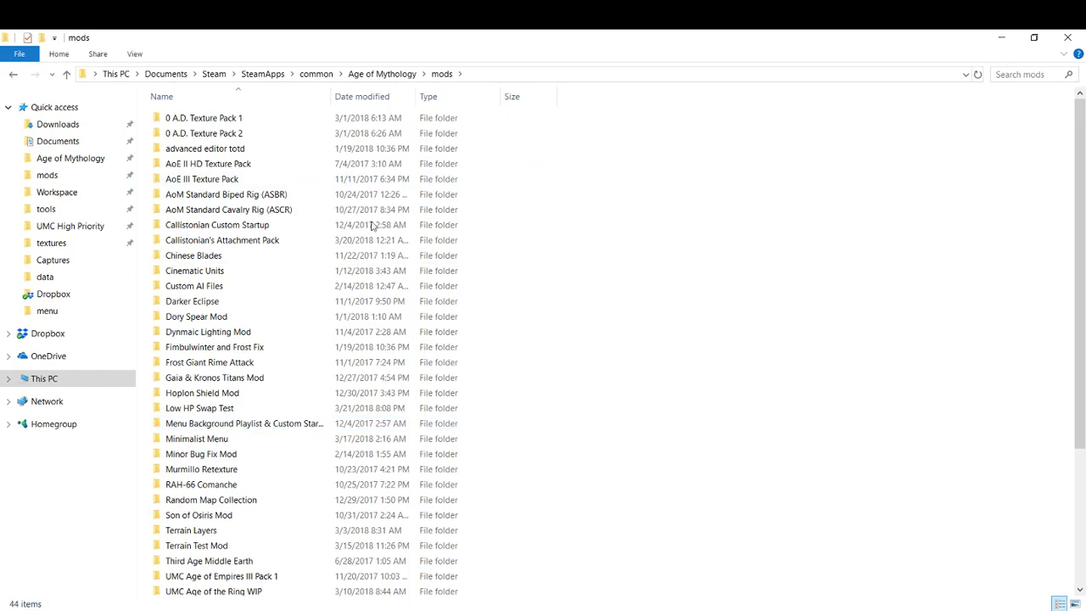
drag(1078, 239, 1036, 407)
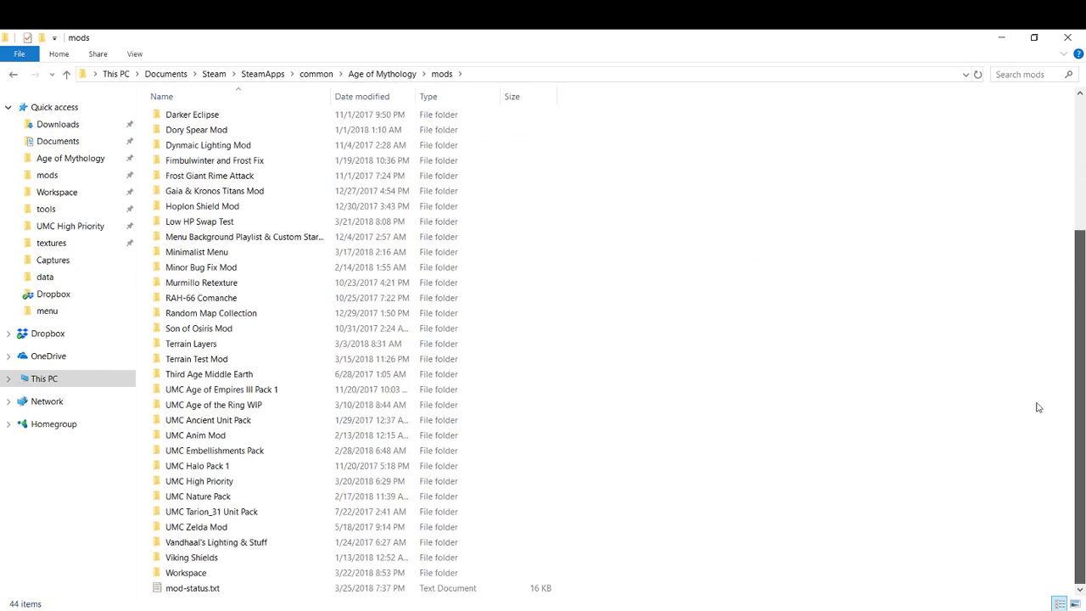
double_click(306, 486)
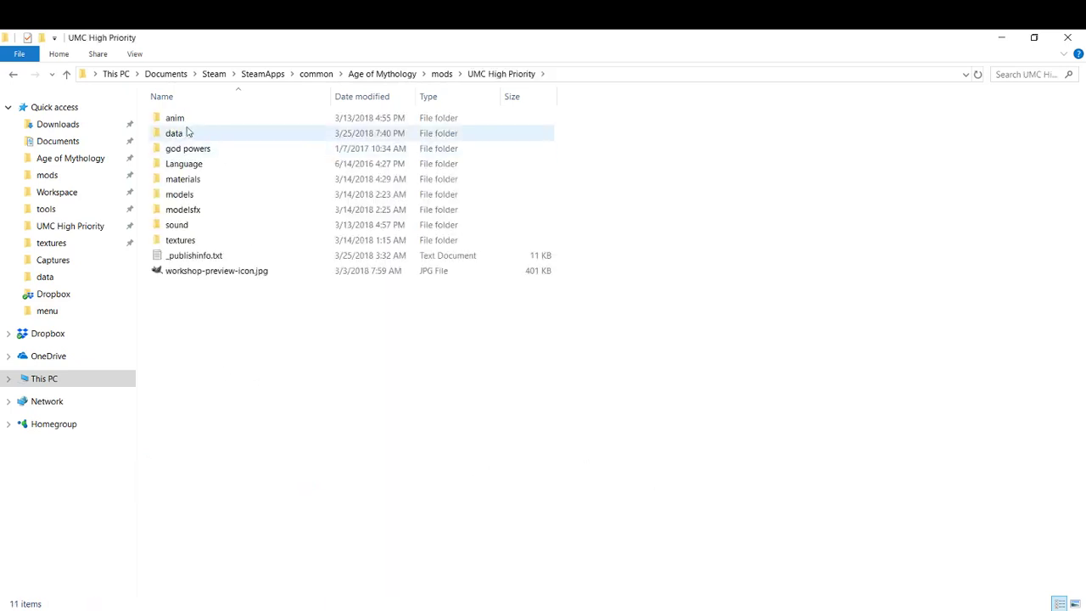
double_click(227, 137)
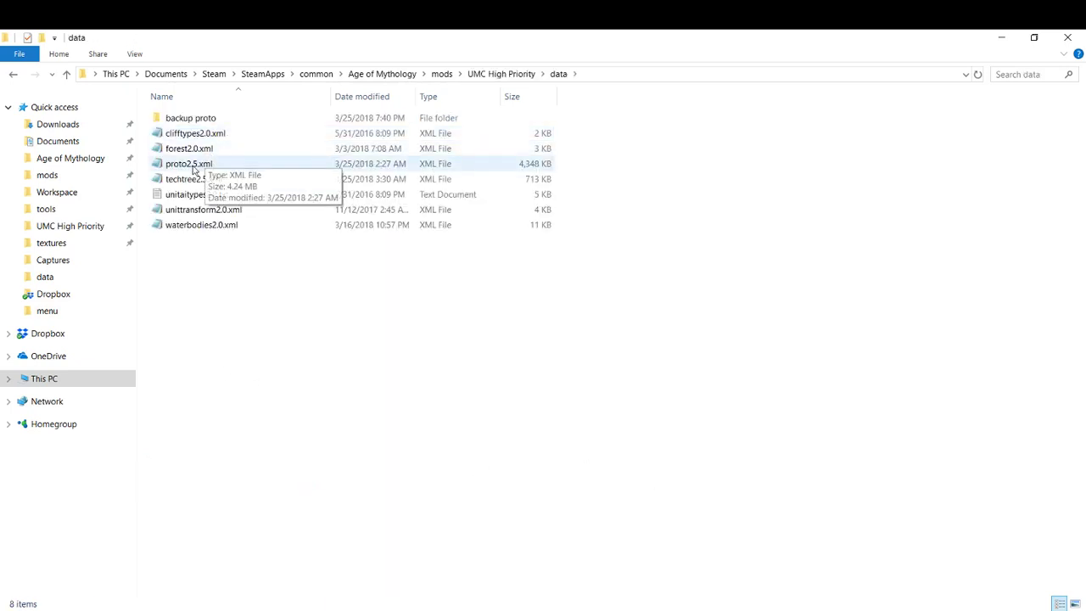
Paste a copy of proto2.5.xml into the backup proto folder, then return to data.
click(237, 166)
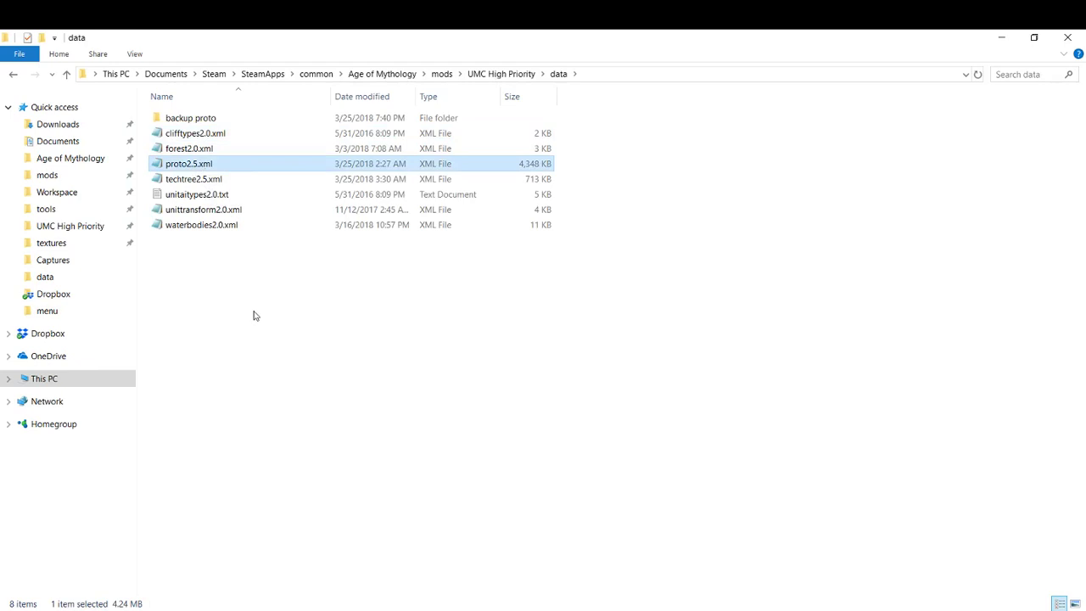
double_click(203, 118)
key(ctrl+v)
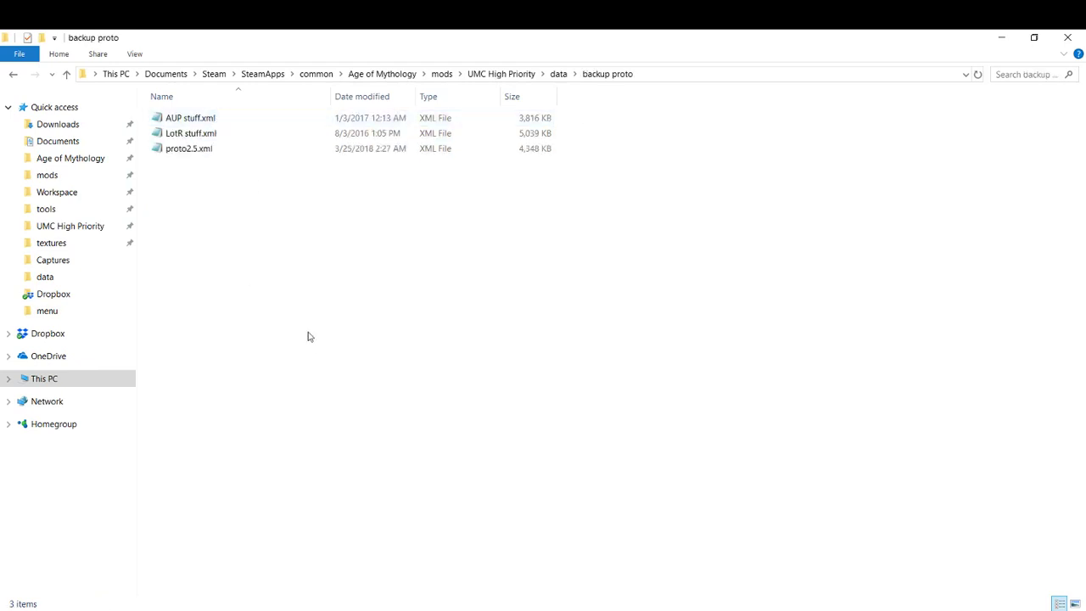
click(13, 74)
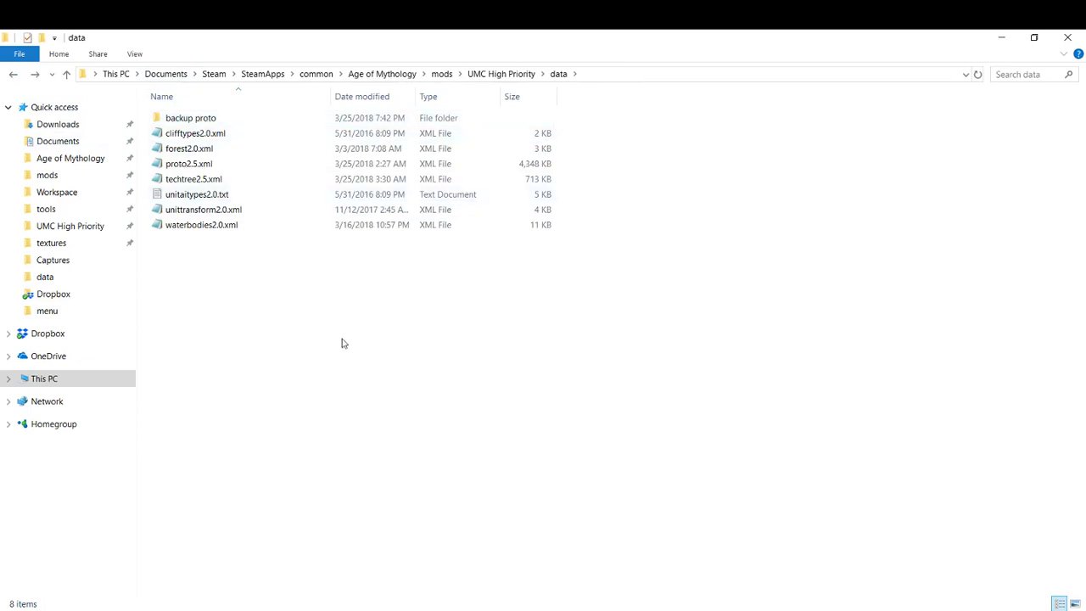
Open proto2.5.xml in Notepad, maximized.
double_click(230, 164)
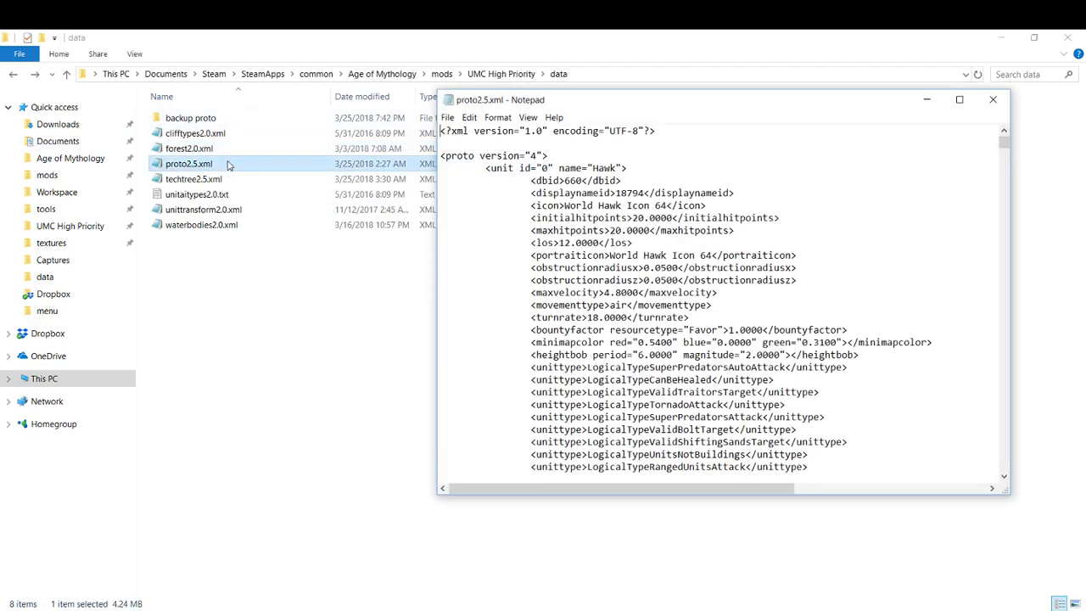
click(958, 100)
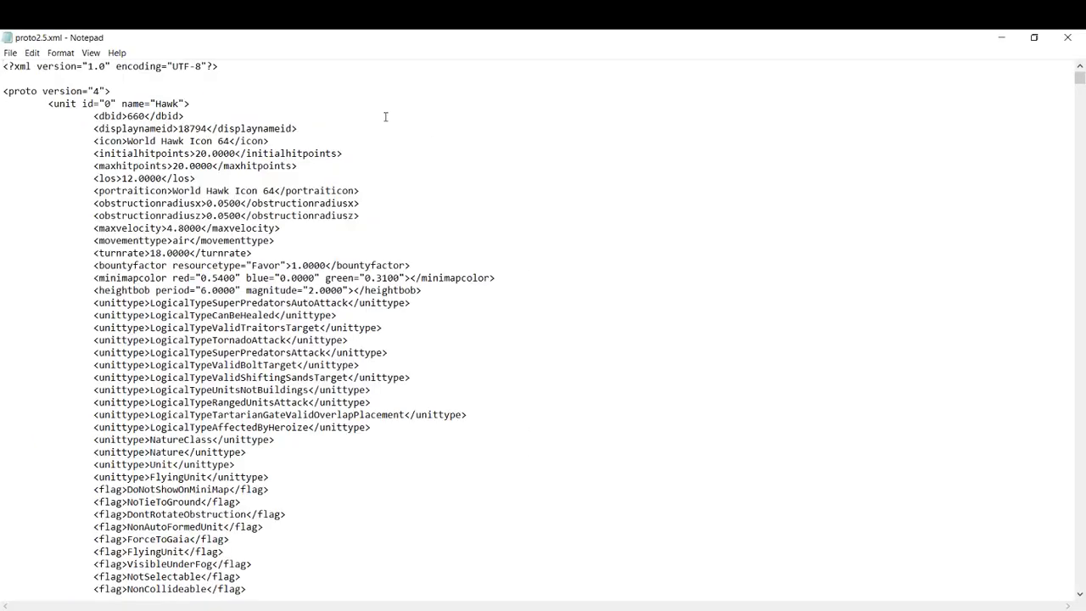
click(340, 90)
Find name="hoplite" and copy its populationcount line, which reads 2.
key(ctrl+f)
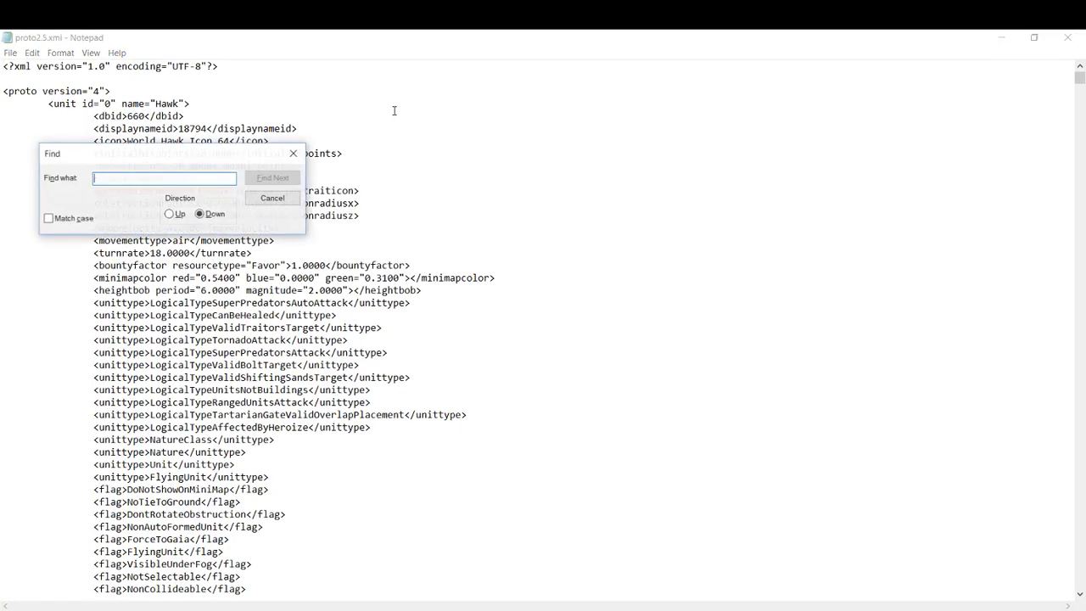
text(name=")
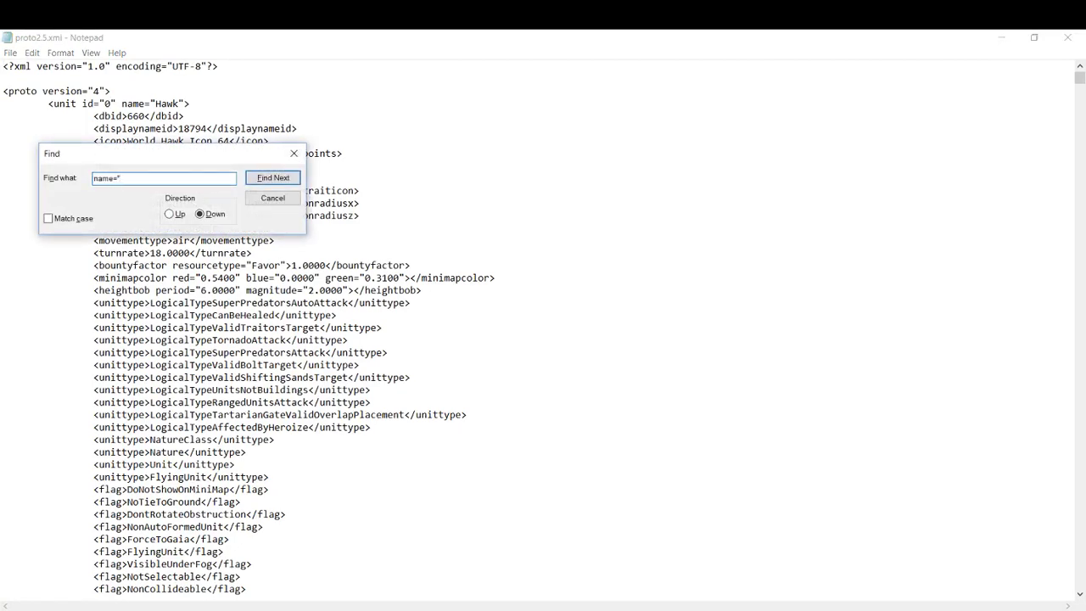
text(hoplite)
key(Return)
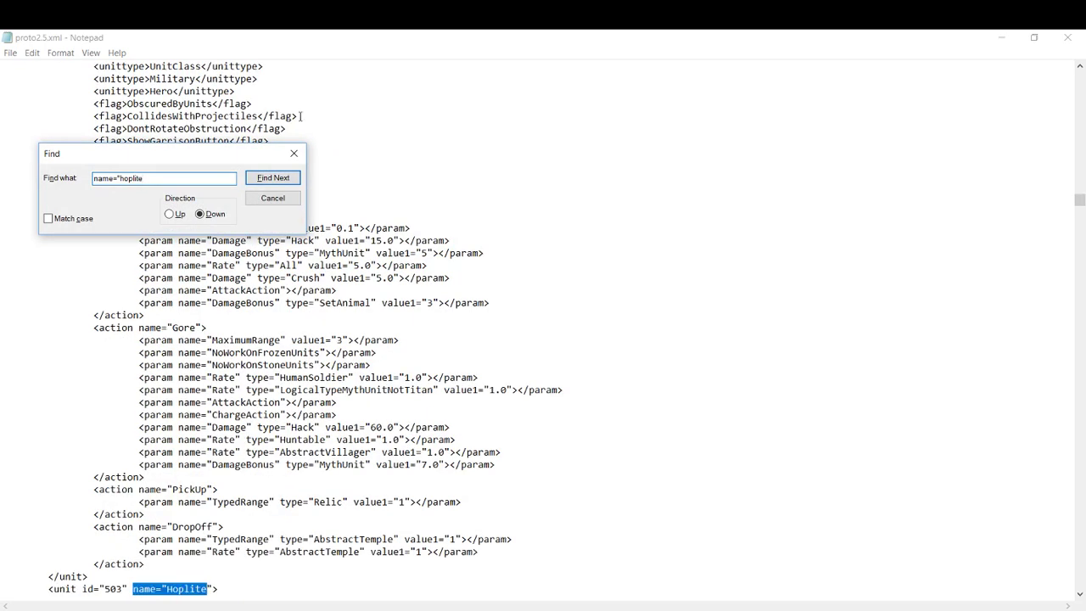
click(272, 198)
scroll(279, 438, down, 10)
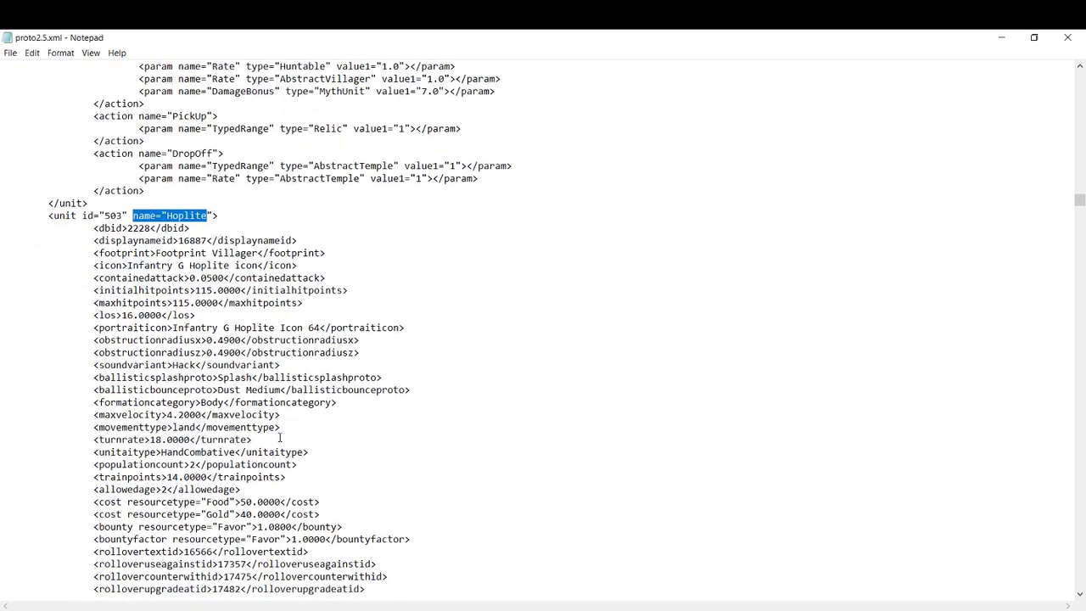
drag(302, 464, 9, 467)
key(ctrl+c)
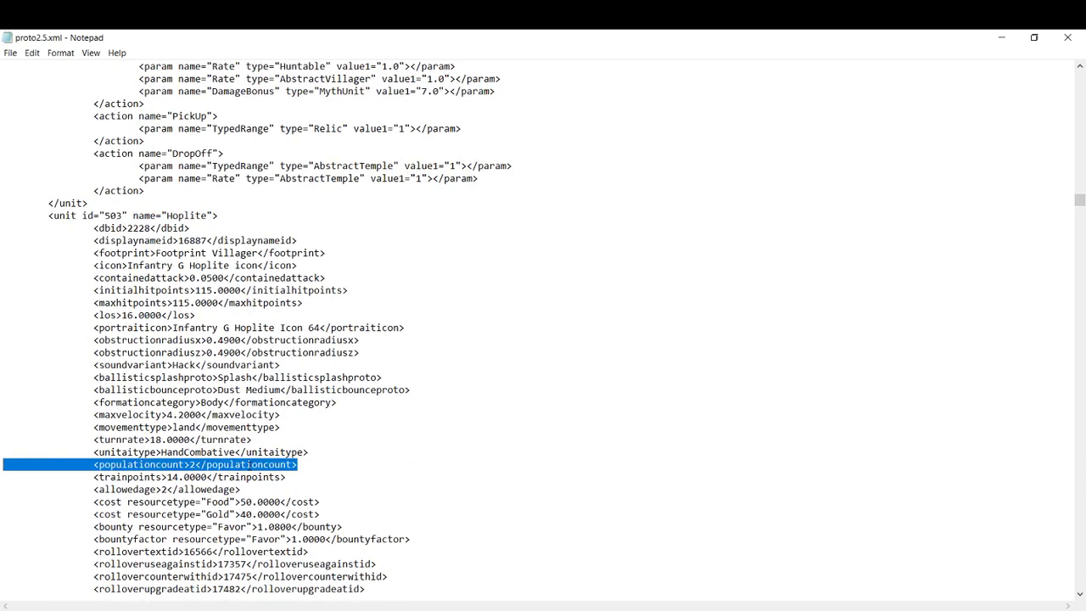
click(351, 450)
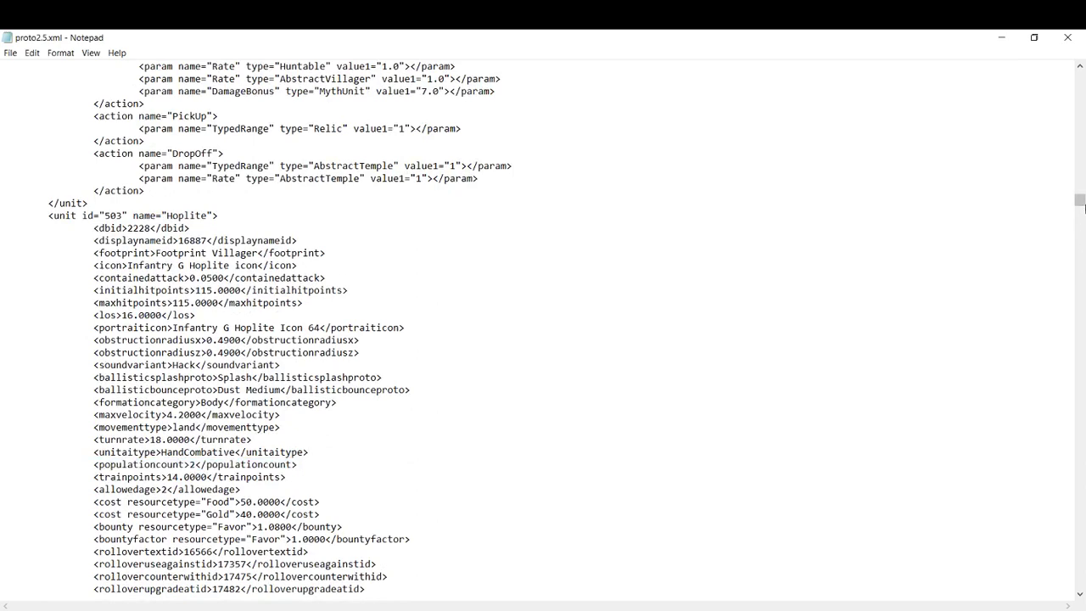
In Edit > Replace, replace every populationcount of 2 with 1.
drag(1079, 203, 1073, 63)
click(382, 79)
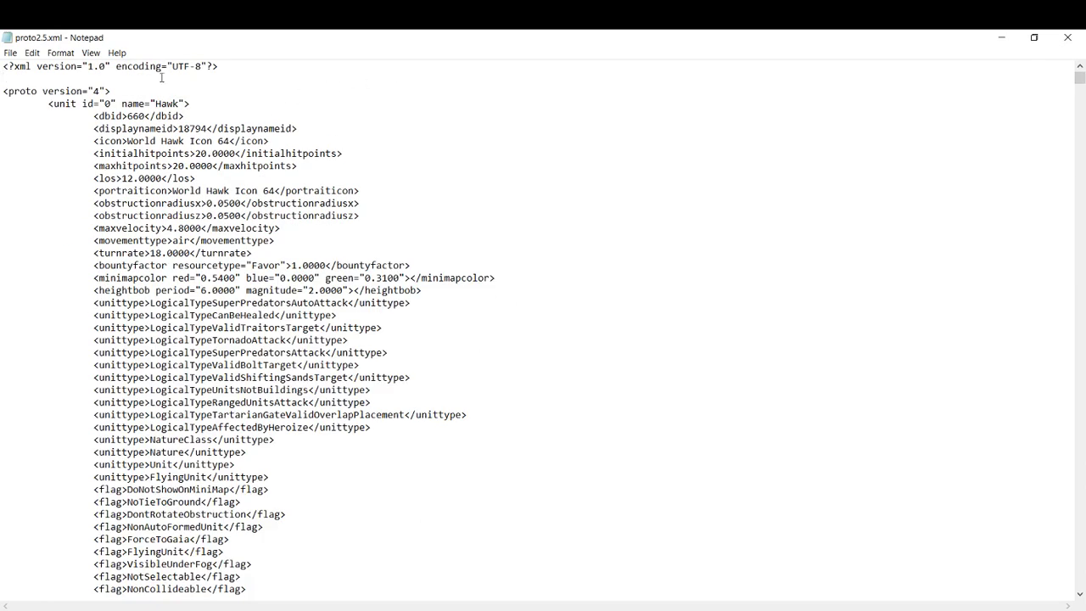
click(30, 54)
click(49, 170)
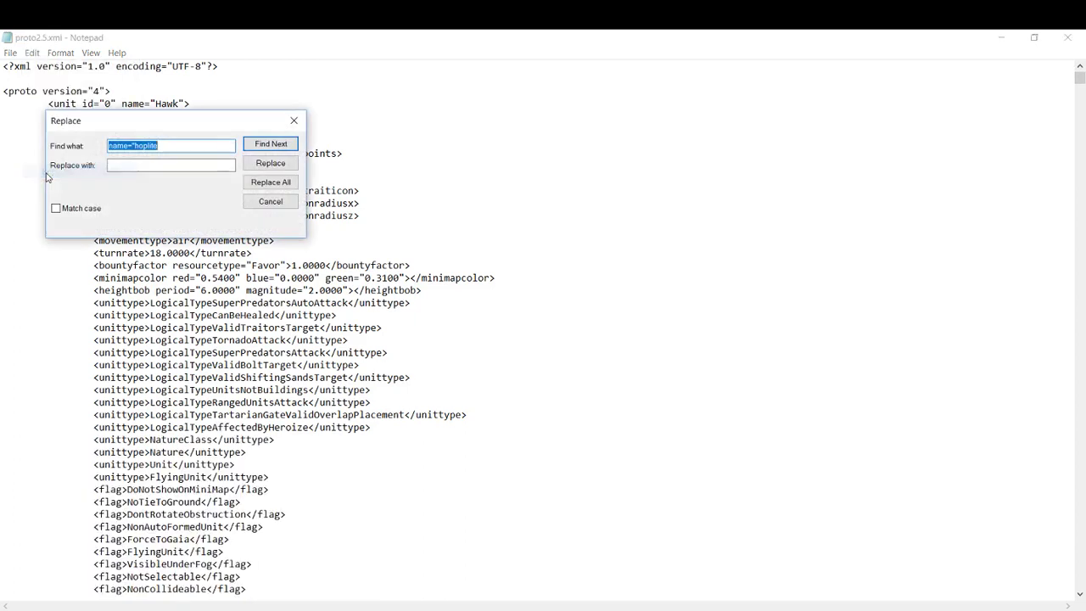
key(ctrl+v)
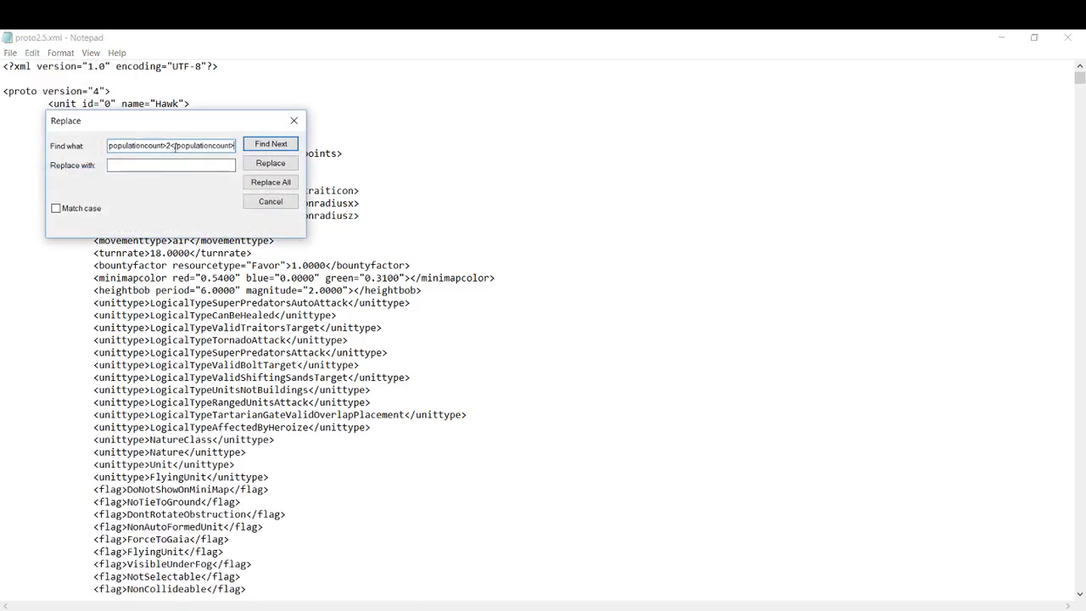
click(172, 165)
key(ctrl+v)
click(166, 164)
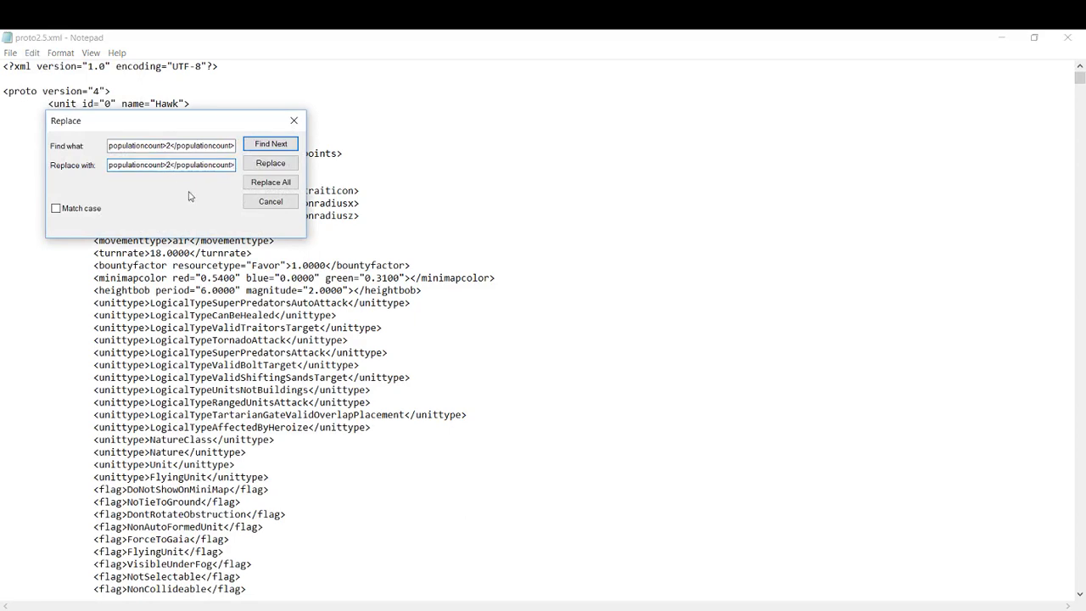
key(BackSpace)
text(1)
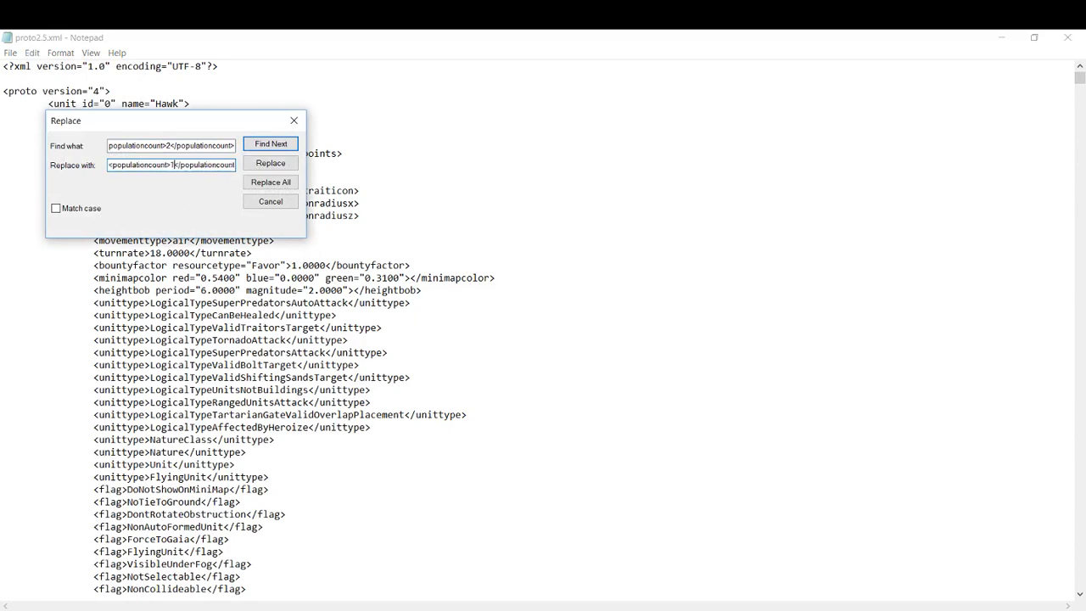
click(281, 182)
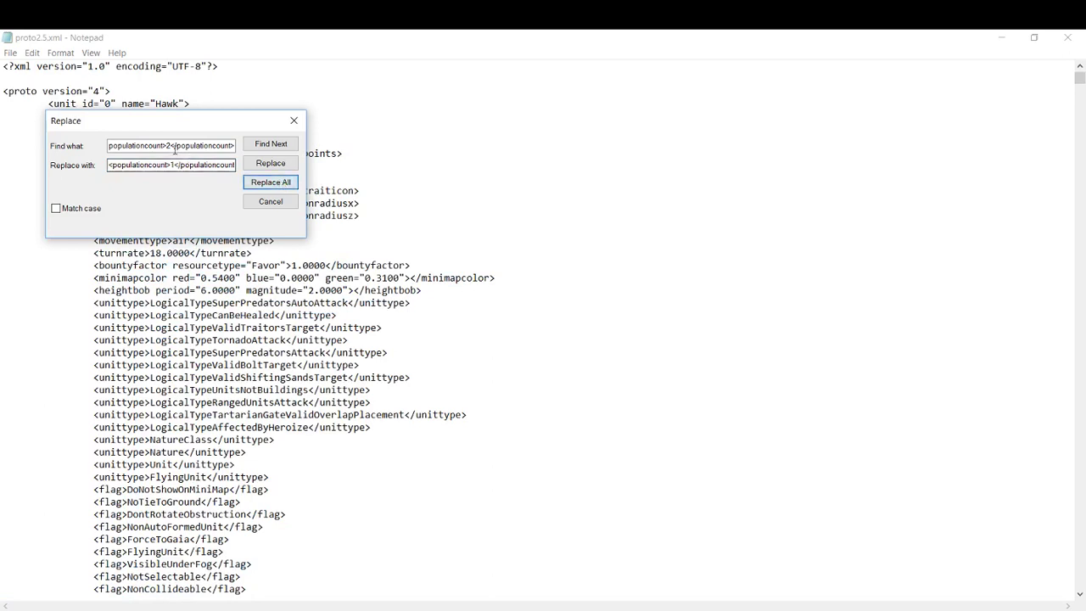
Replace every populationcount of 3 with 2.
click(170, 145)
key(BackSpace)
text(3)
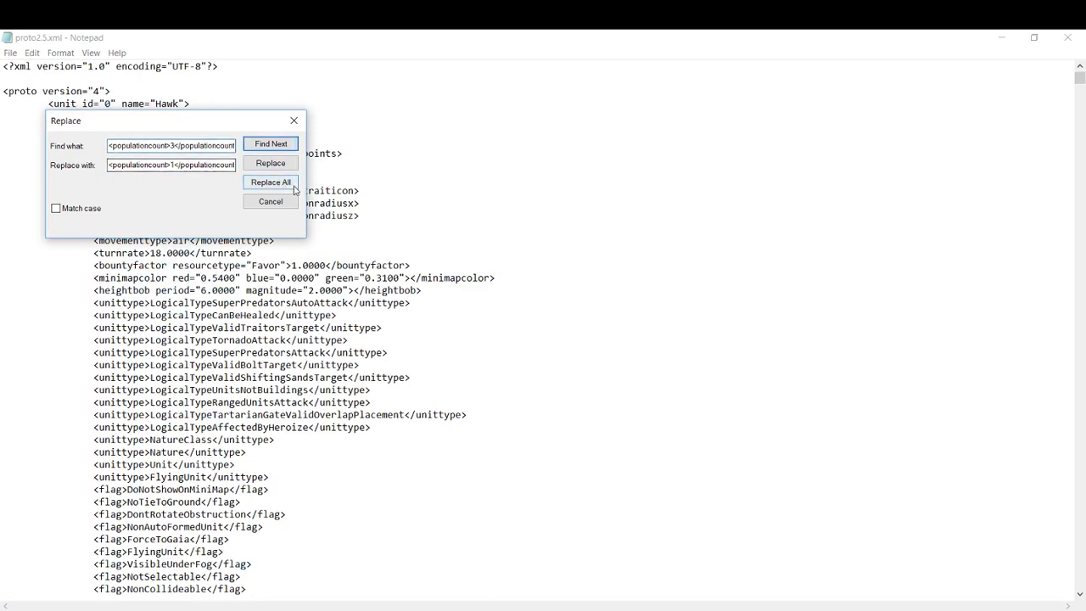
click(175, 165)
key(BackSpace)
text(2)
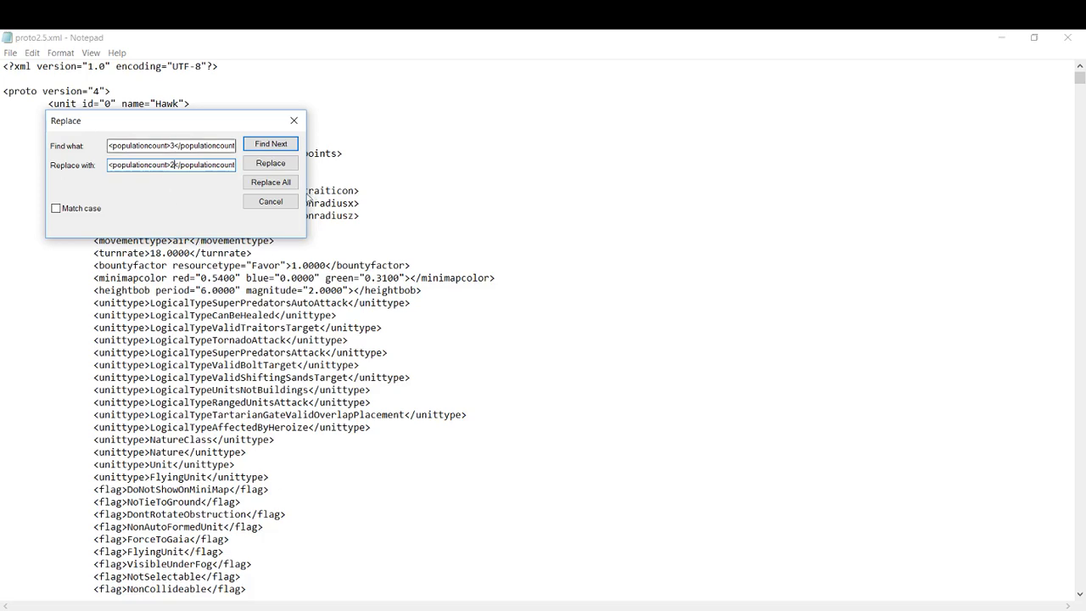
click(270, 182)
Replace every populationcount of 4 with 3.
key(BackSpace)
text(4)
double_click(173, 165)
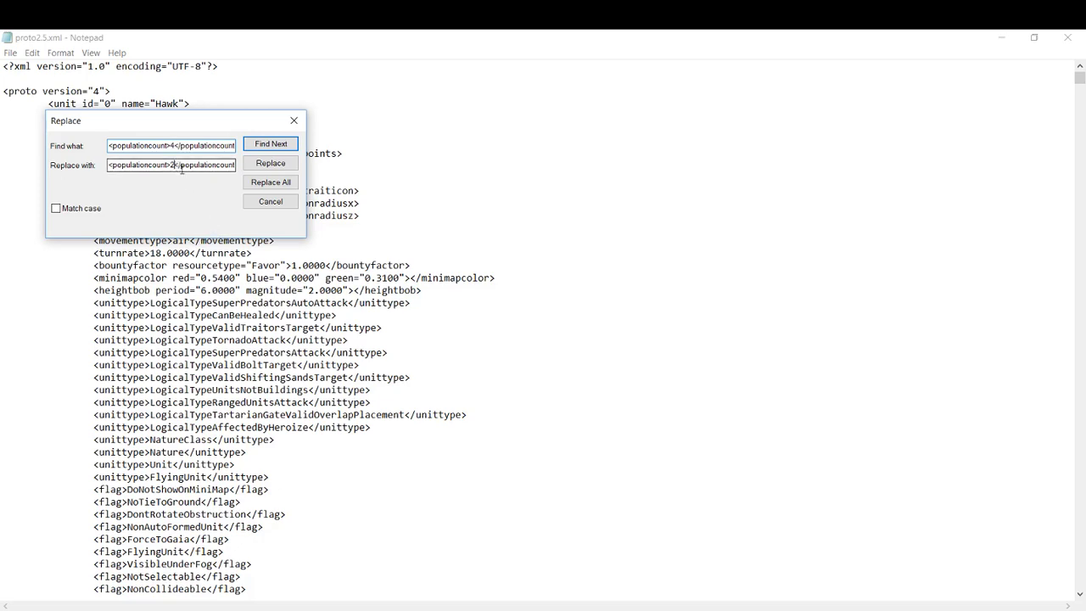
click(171, 164)
key(BackSpace)
text(3)
click(266, 181)
Replace every populationcount of 5 with 4.
click(170, 146)
key(BackSpace)
text(5)
key(Tab)
click(172, 165)
key(BackSpace)
text(4)
click(263, 181)
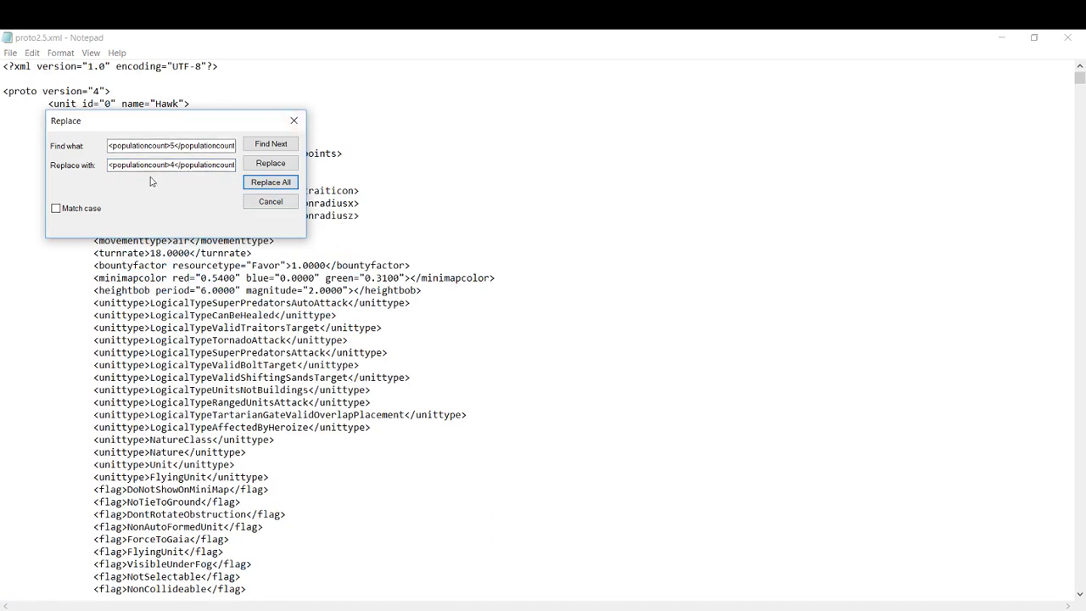
Search name="tower", then name="house", to reach the House unit entry.
click(247, 204)
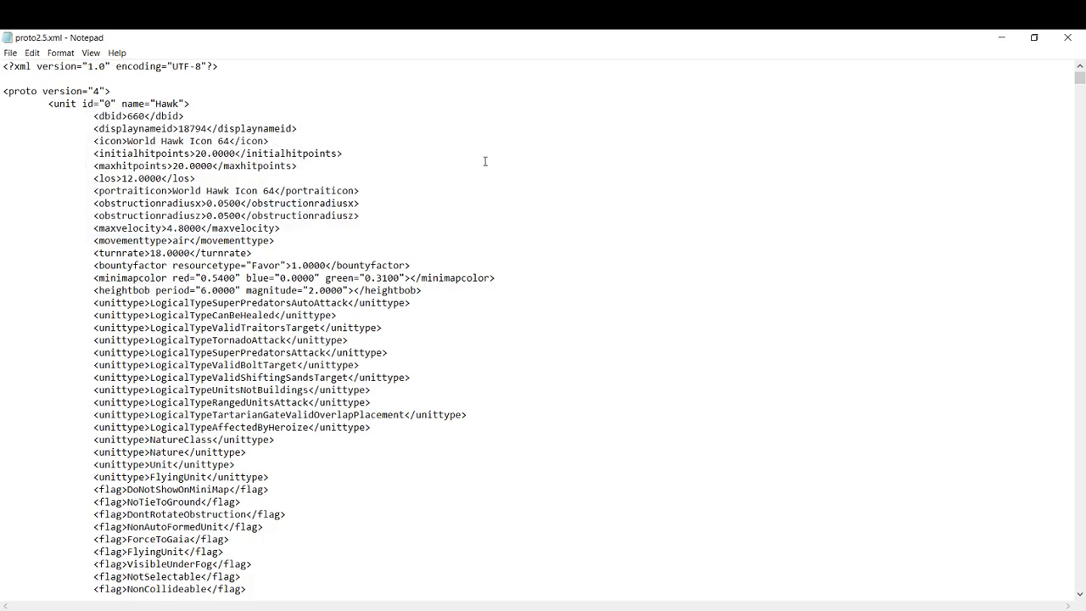
key(ctrl+f)
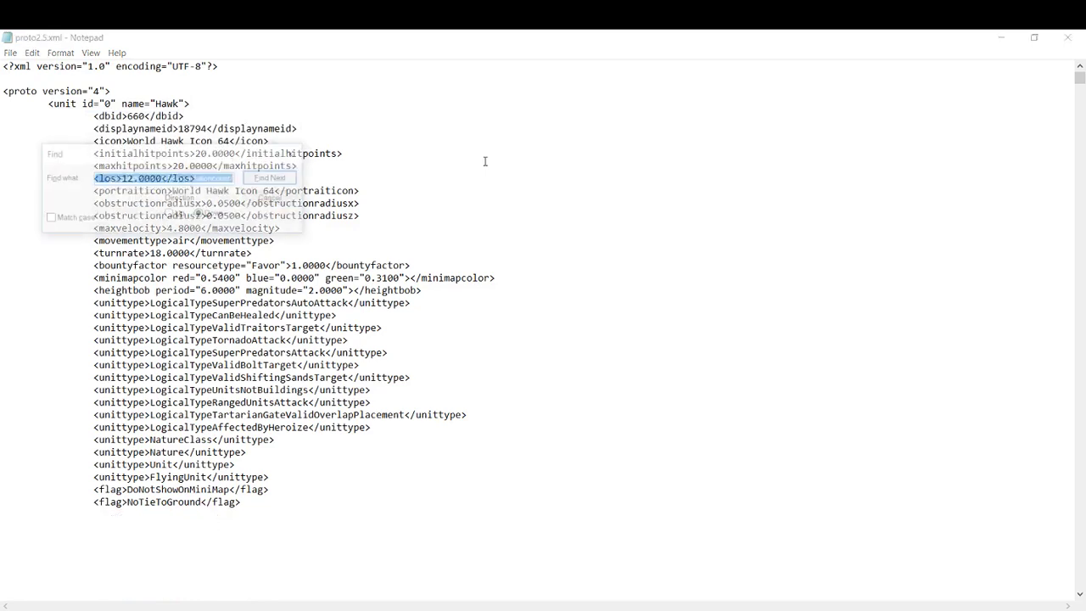
text(name="tower)
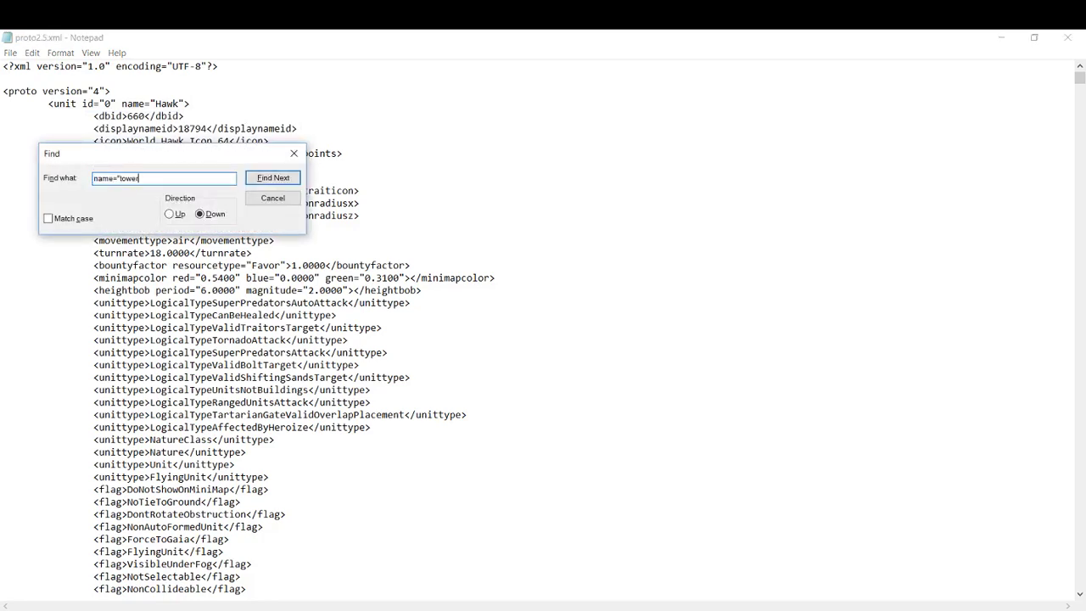
key(Return)
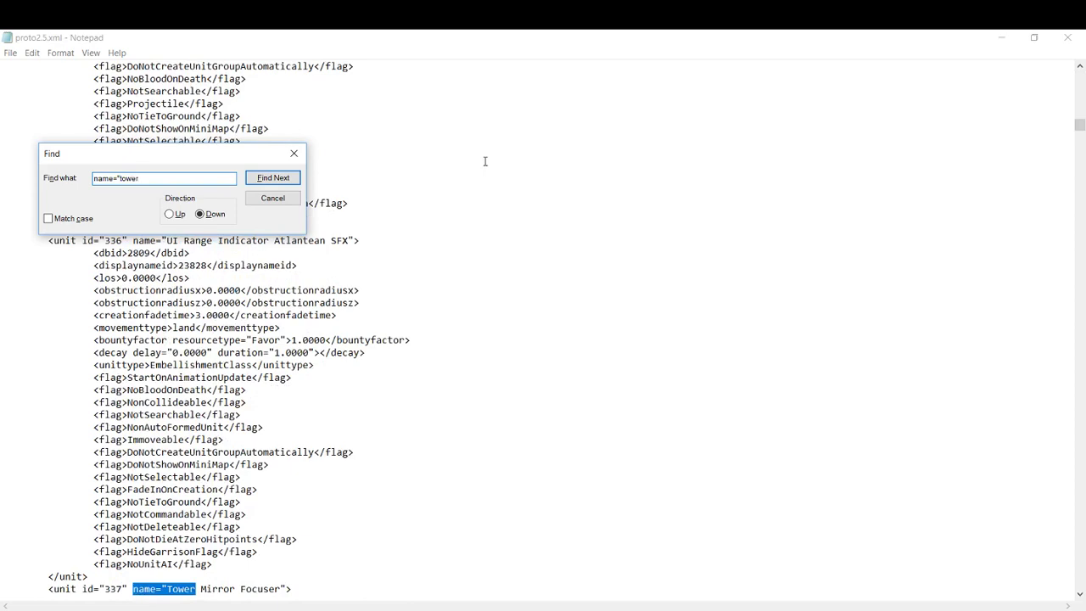
key(BackSpace)
key(BackSpace)
key(BackSpace)
key(BackSpace)
key(BackSpace)
text(house)
key(Return)
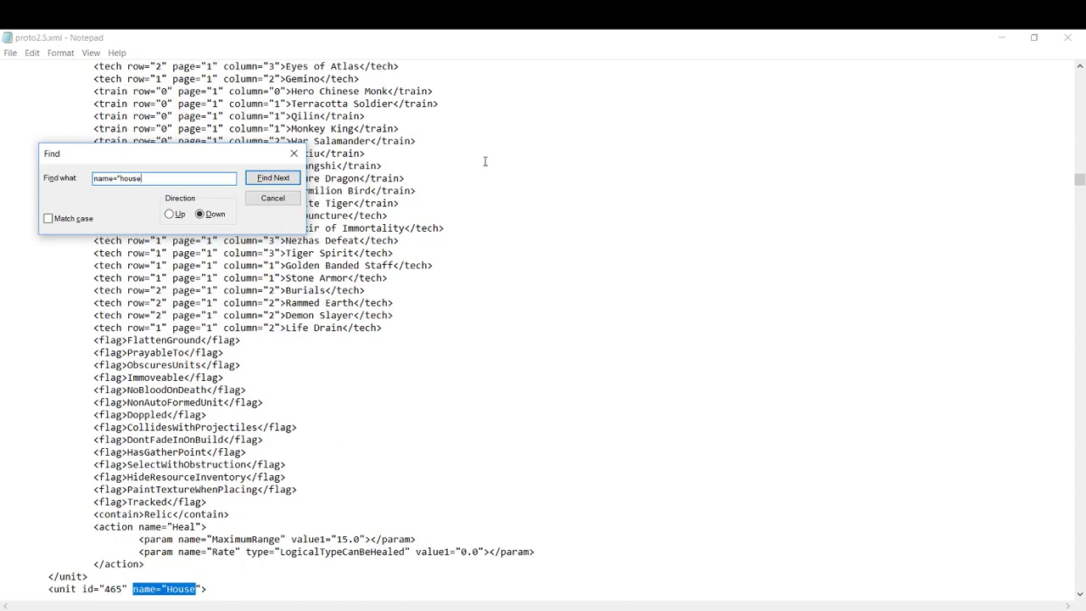
click(272, 197)
Delete the House unit's buildlimit line.
scroll(330, 245, down, 9)
scroll(329, 245, down, 1)
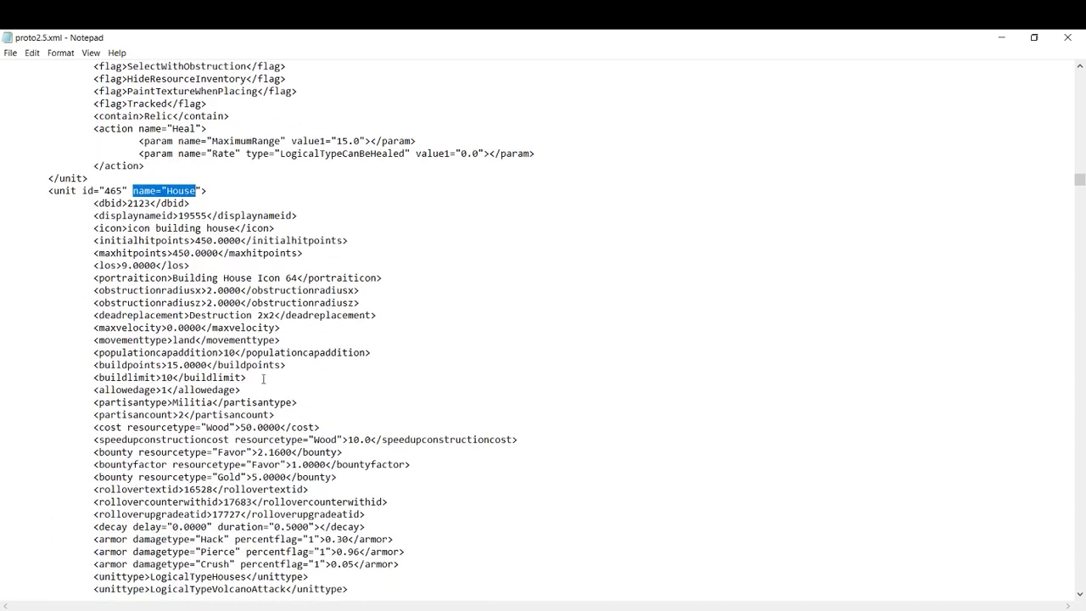
drag(246, 377, 13, 381)
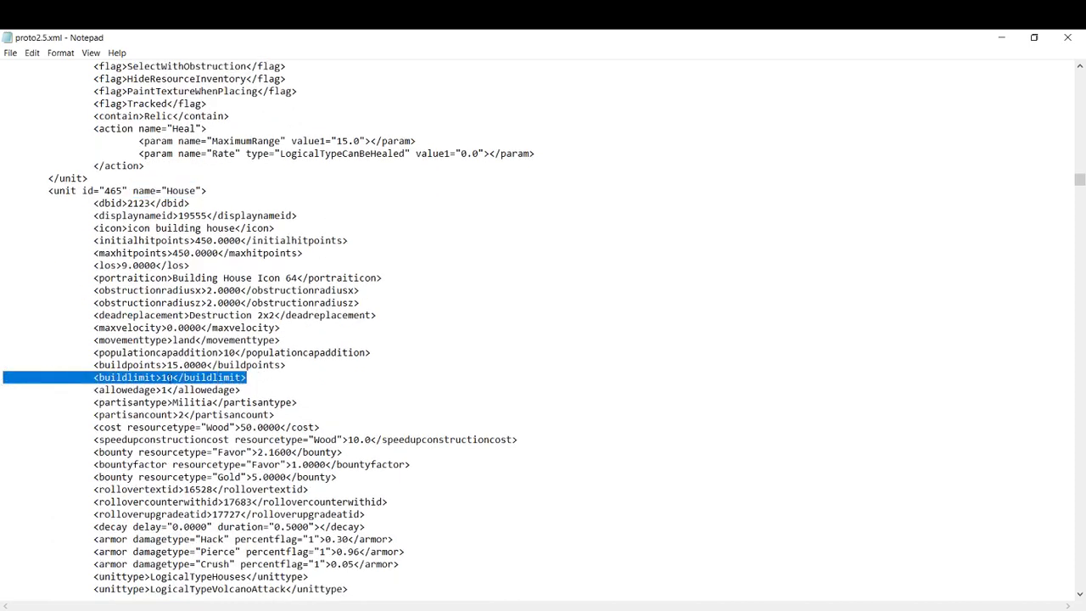
click(166, 378)
text(00)
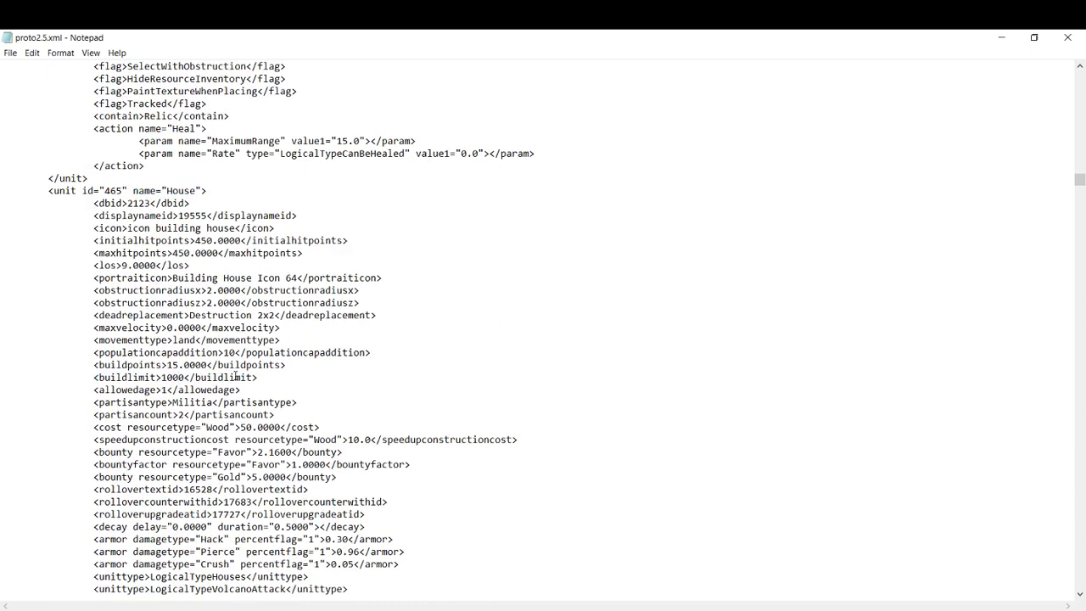
drag(258, 378, 2, 378)
key(Delete)
key(Delete)
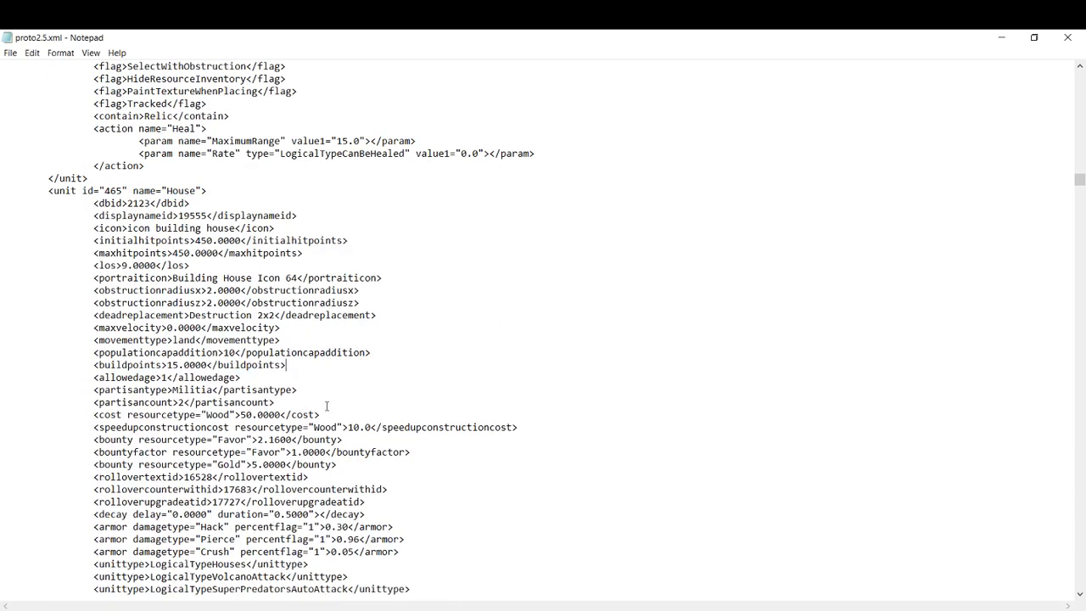
click(308, 373)
Search for name="hero greek jason" to reach the Jason unit entry.
drag(1078, 180, 1053, 51)
click(771, 144)
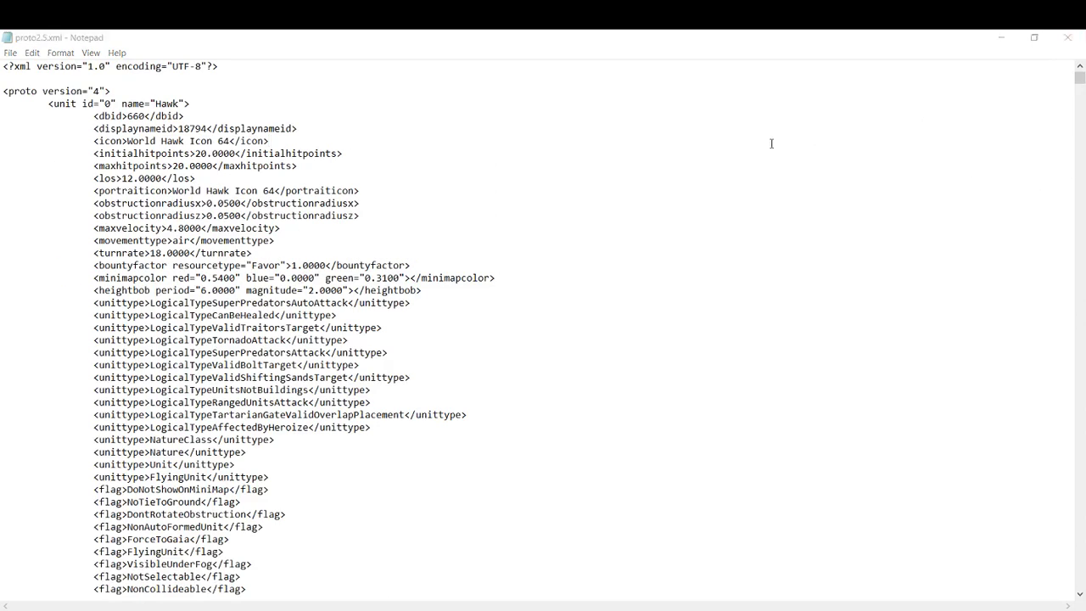
key(ctrl+f)
text(name="hero)
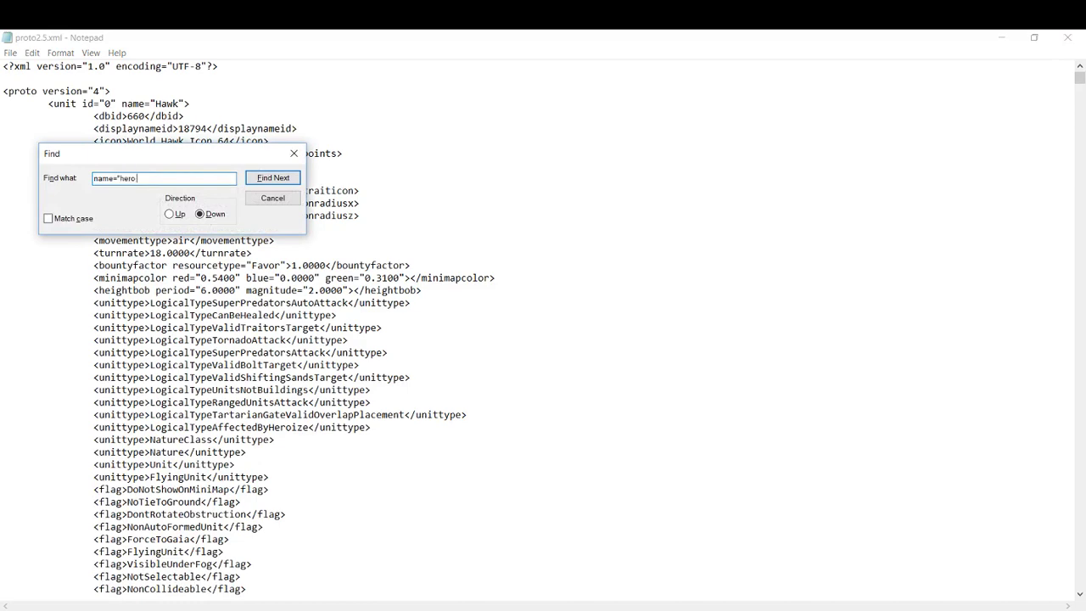
text( greek jason)
key(Return)
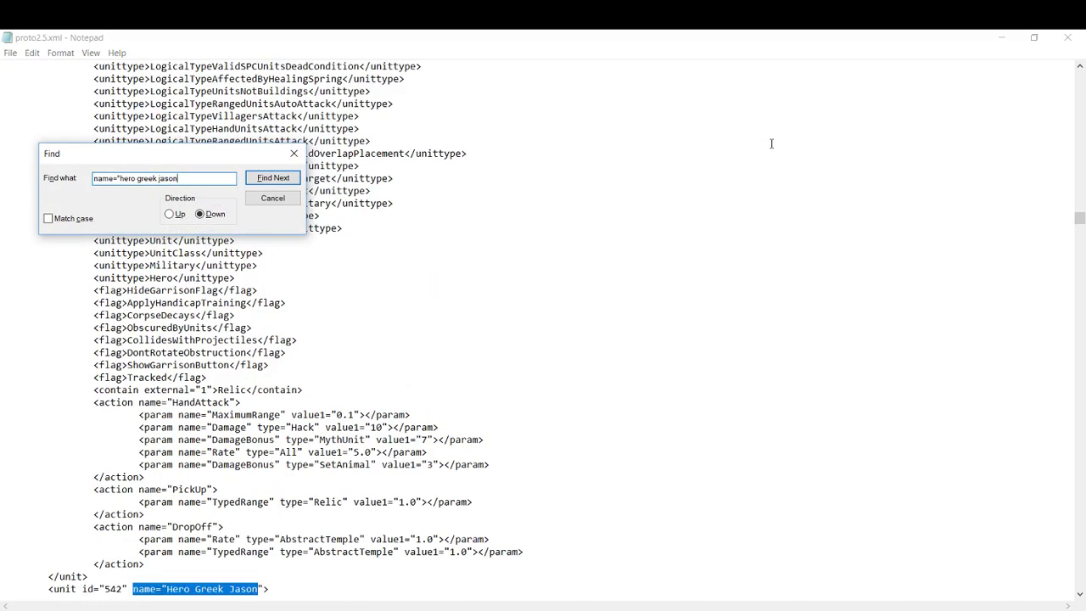
click(272, 200)
Delete Jason's <buildlimit>1</buildlimit> line.
scroll(347, 266, down, 18)
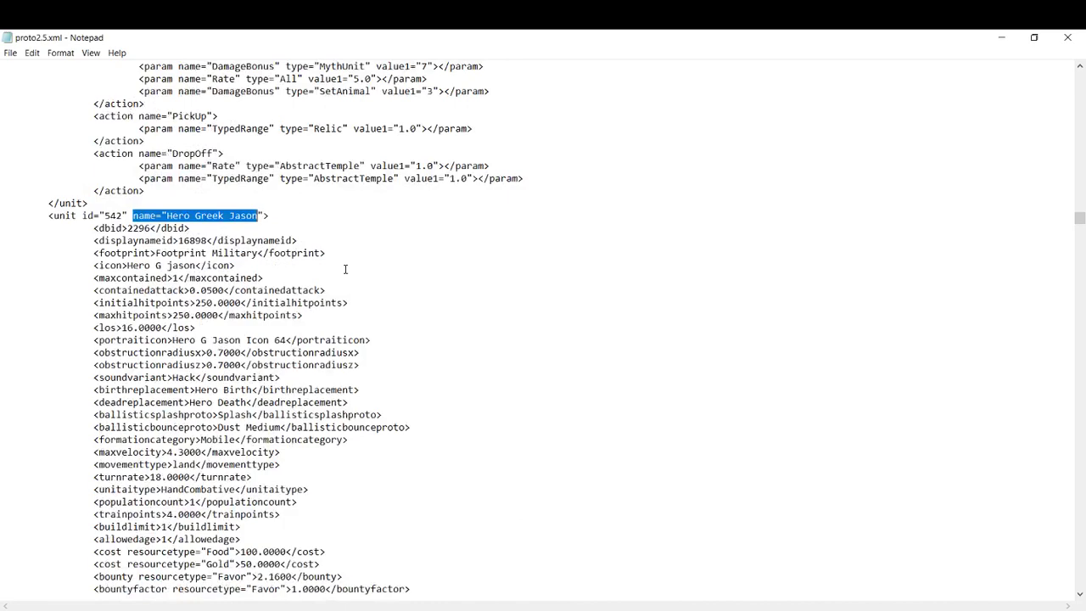
scroll(343, 271, up, 6)
click(254, 460)
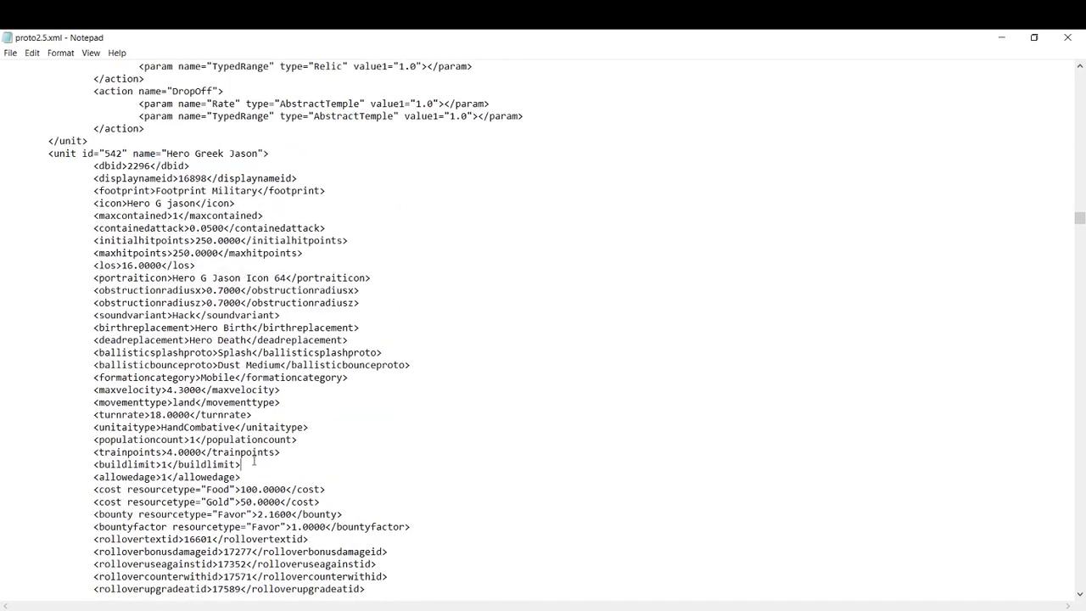
shift+click(2, 464)
click(167, 464)
text(0)
drag(247, 465, 2, 464)
key(BackSpace)
key(BackSpace)
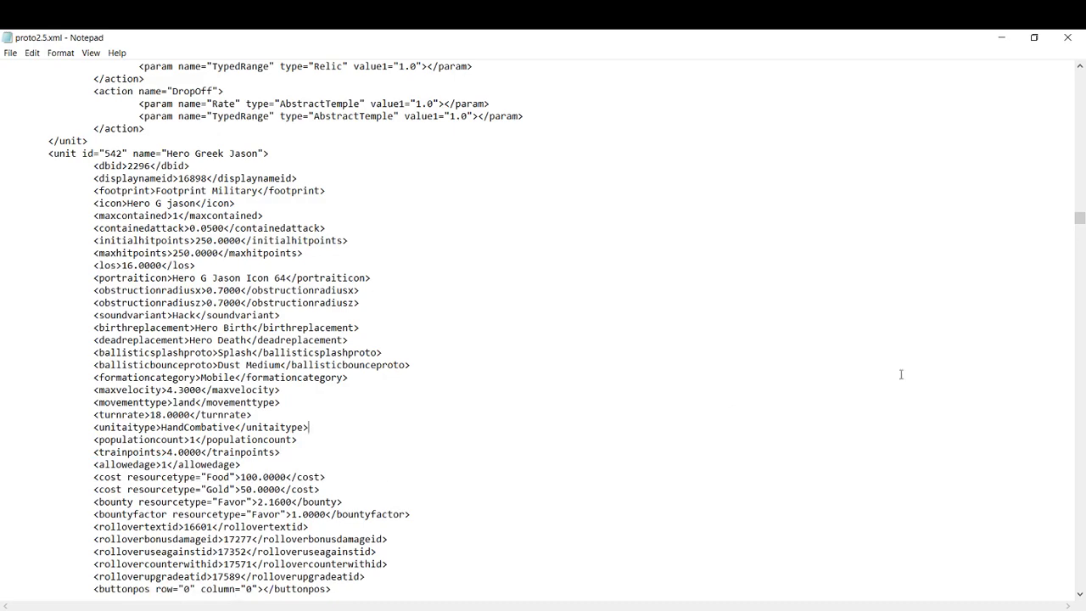
drag(1076, 234, 1078, 73)
click(519, 118)
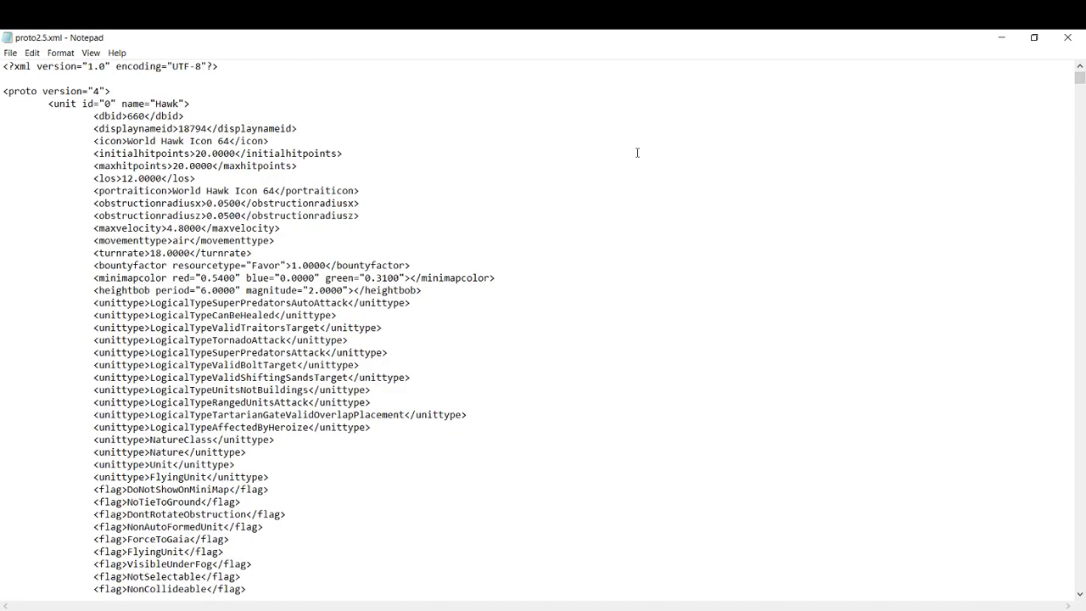
mouse_move(1077, 75)
mouse_down()
mouse_move(1084, 556)
mouse_move(1083, 75)
mouse_up()
Save proto2.5.xml via File > Save and close Notepad.
click(10, 53)
click(26, 94)
click(1066, 37)
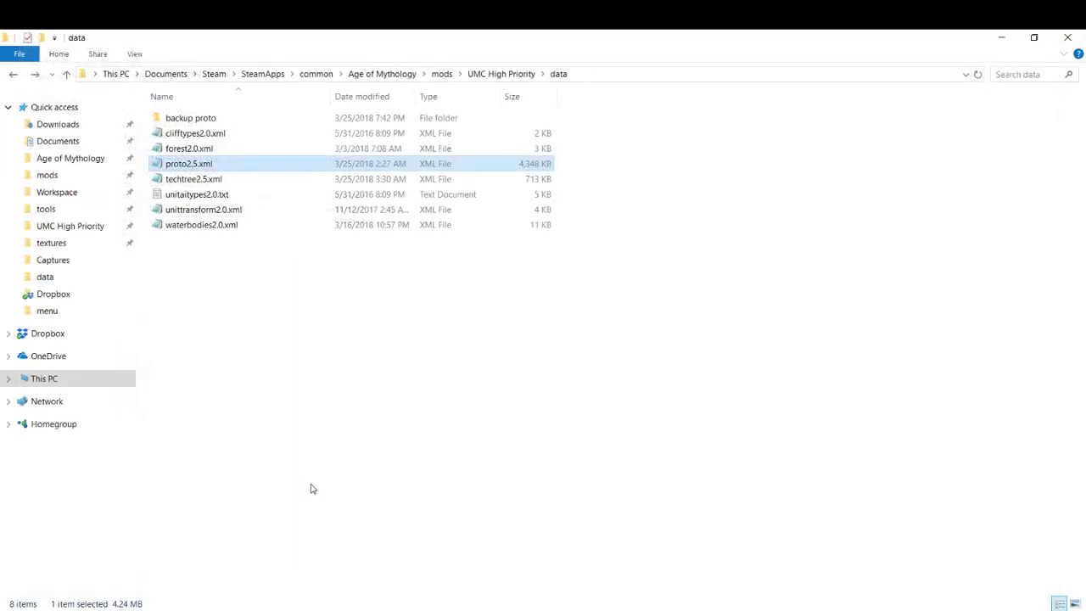
click(311, 489)
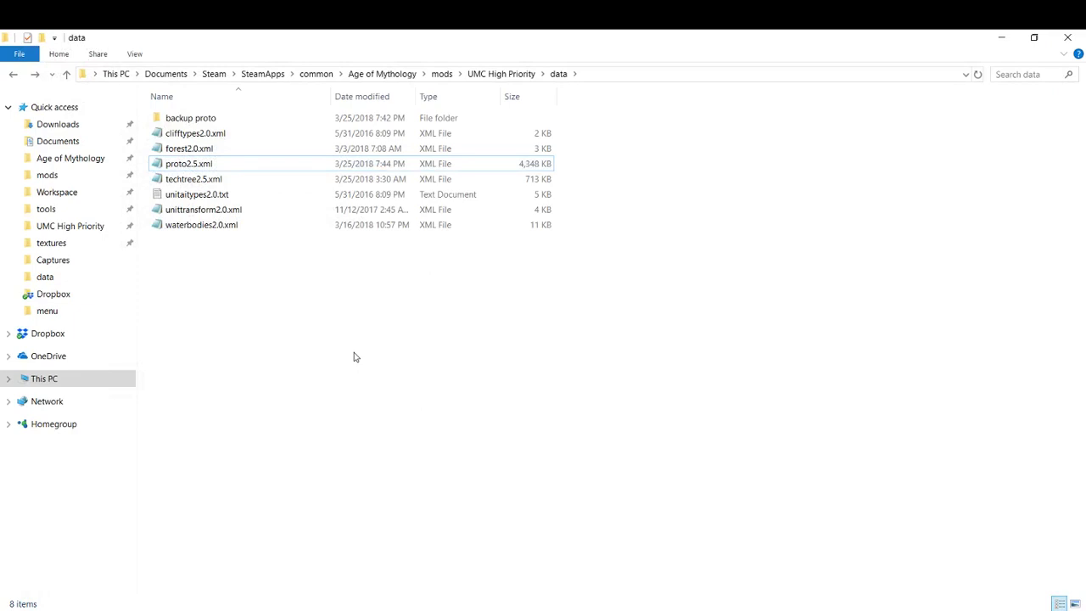
Go up through the mods breadcrumb to the Age of Mythology folder.
click(442, 73)
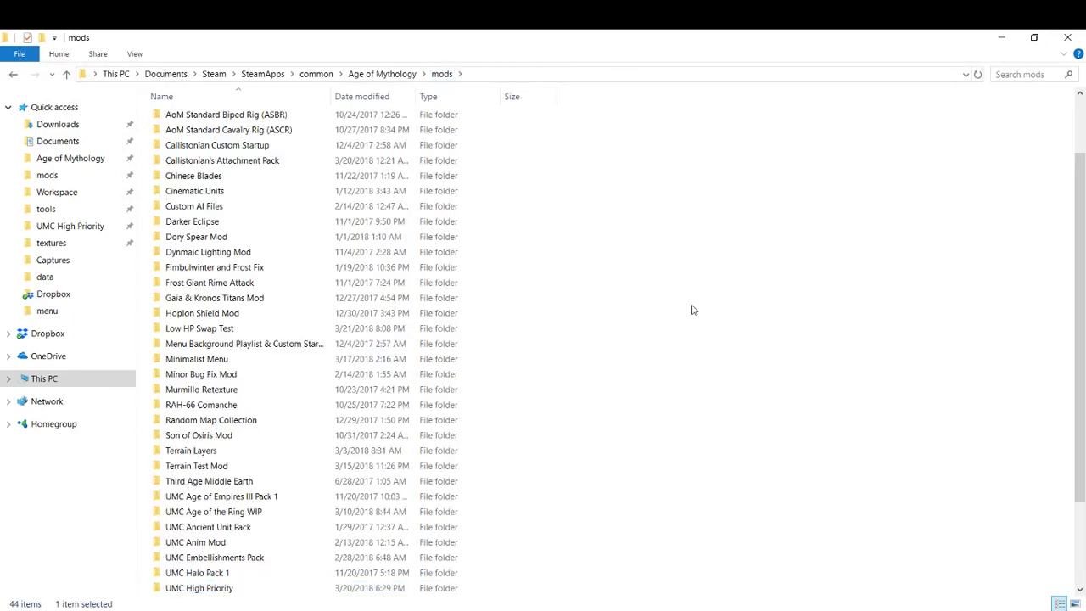
scroll(841, 372, up, 2)
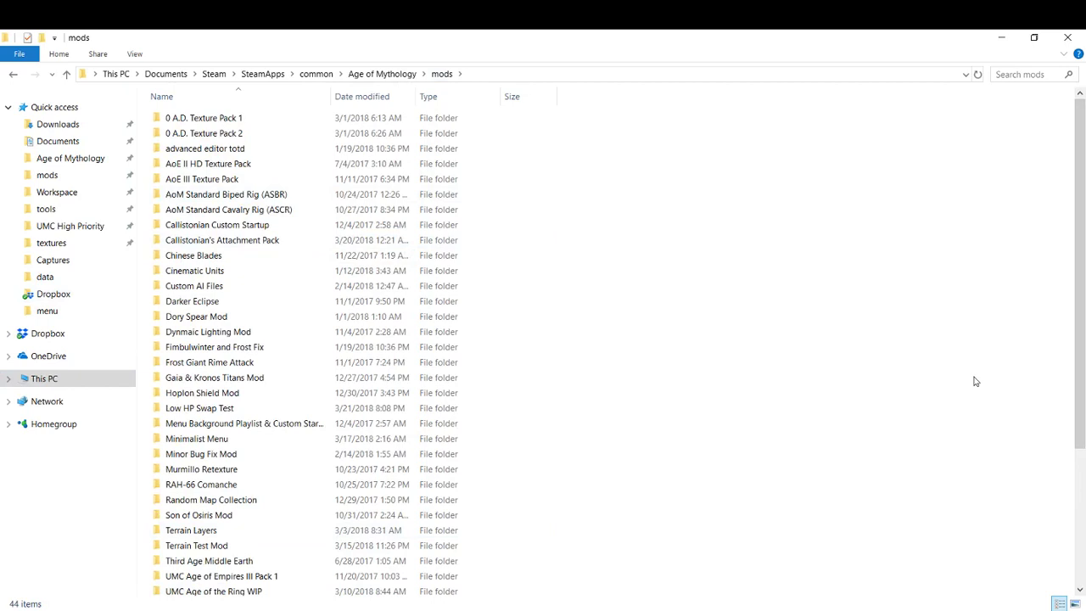
scroll(1081, 291, down, 1)
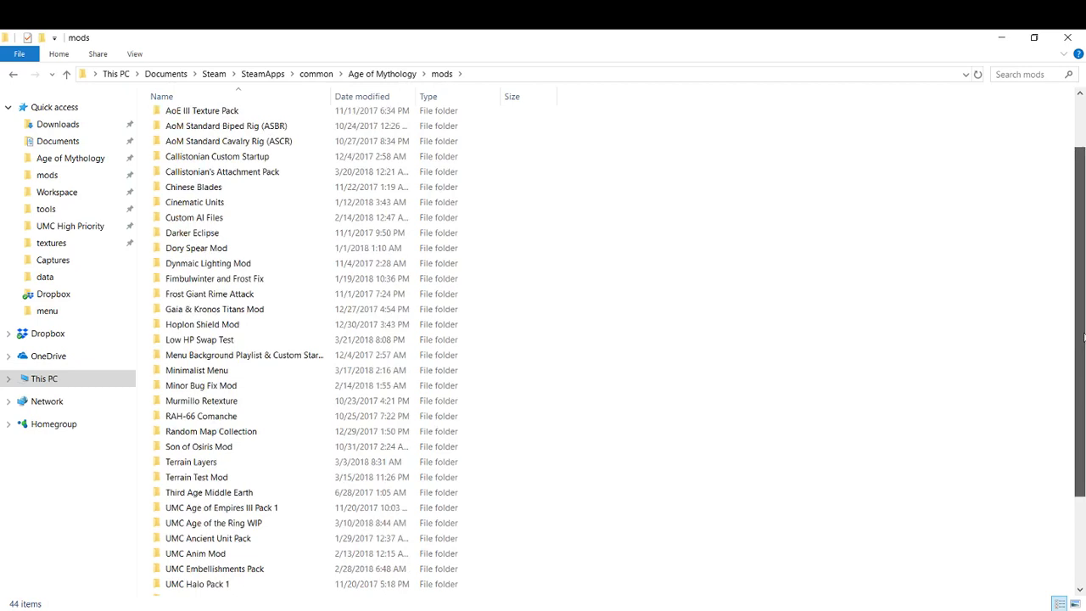
scroll(1082, 291, up, 1)
click(382, 74)
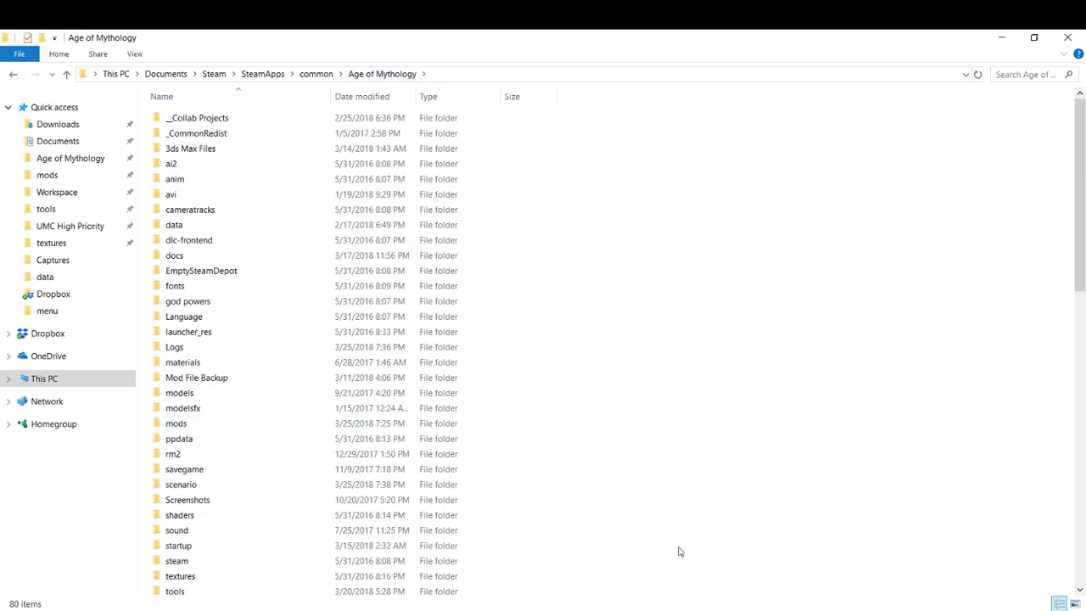
Launch Age of Mythology: Extended Edition from Steam and bring the game window forward.
key(alt+Tab)
click(241, 174)
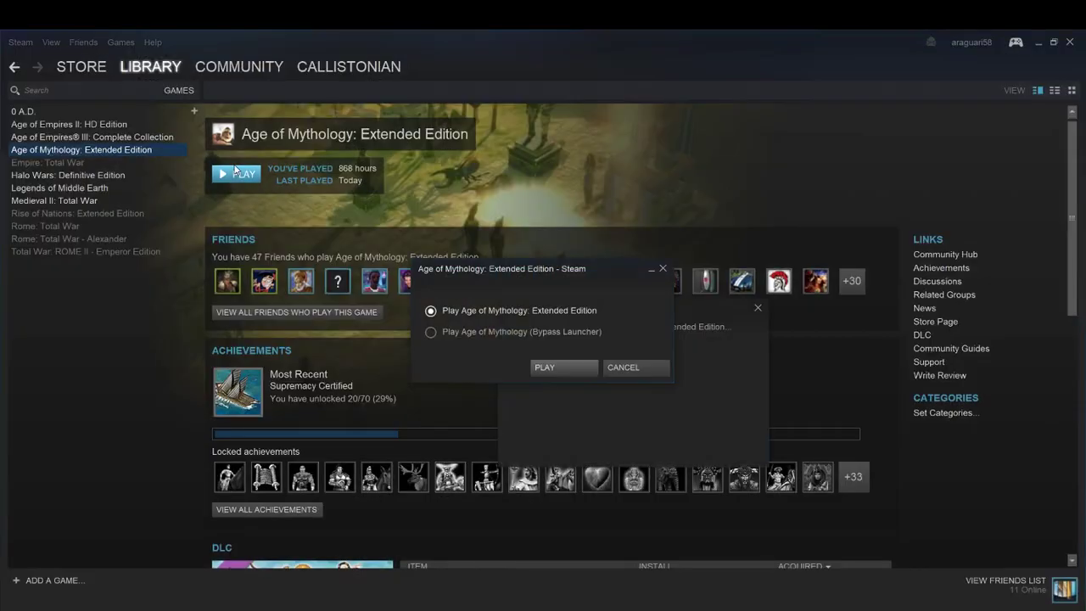
click(547, 371)
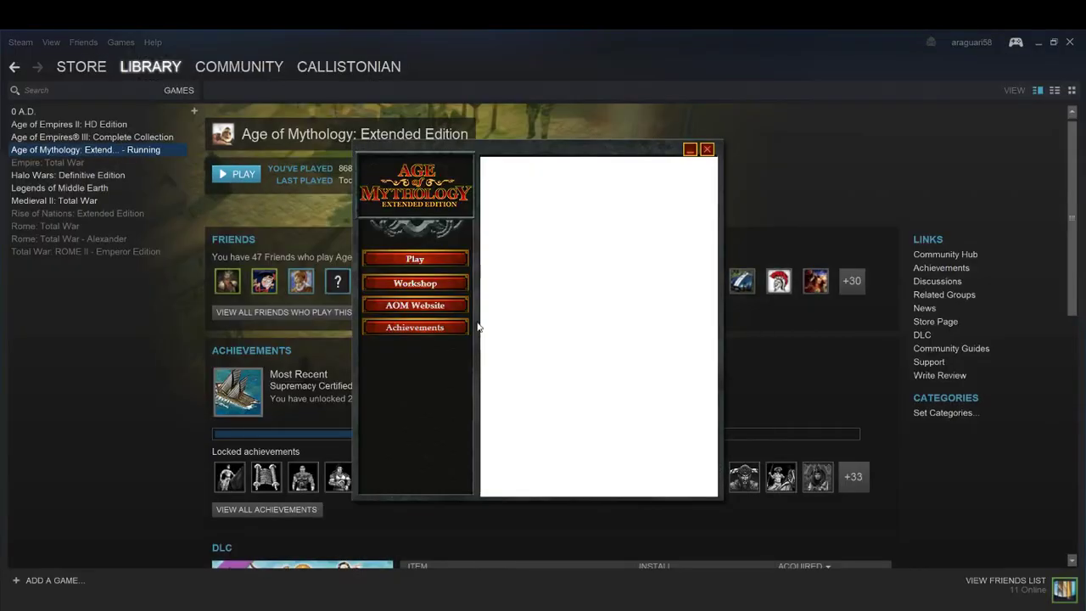
click(431, 260)
click(1043, 41)
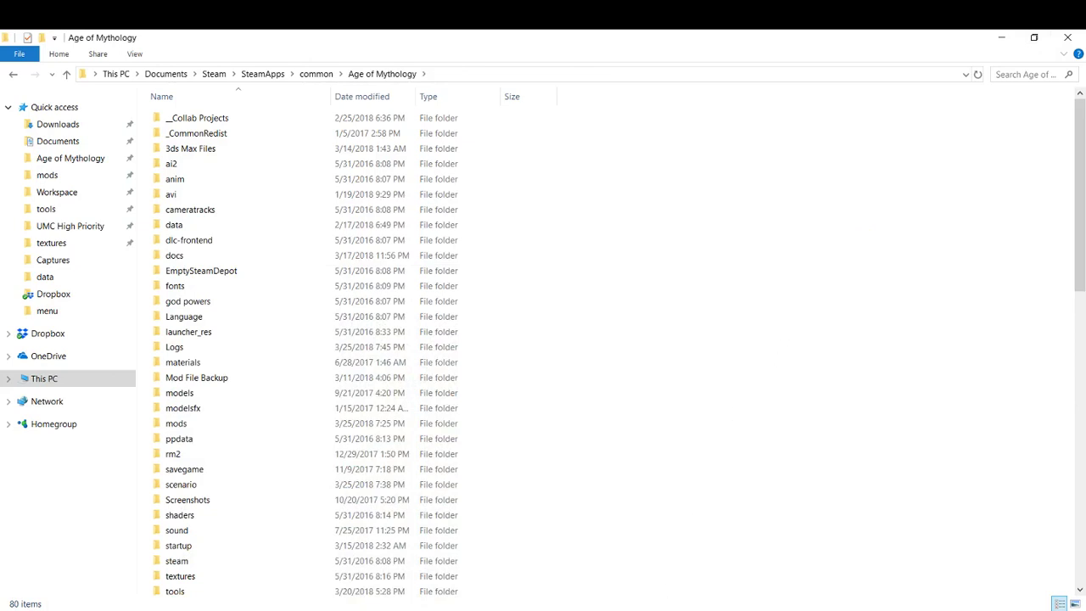
mouse_move(658, 562)
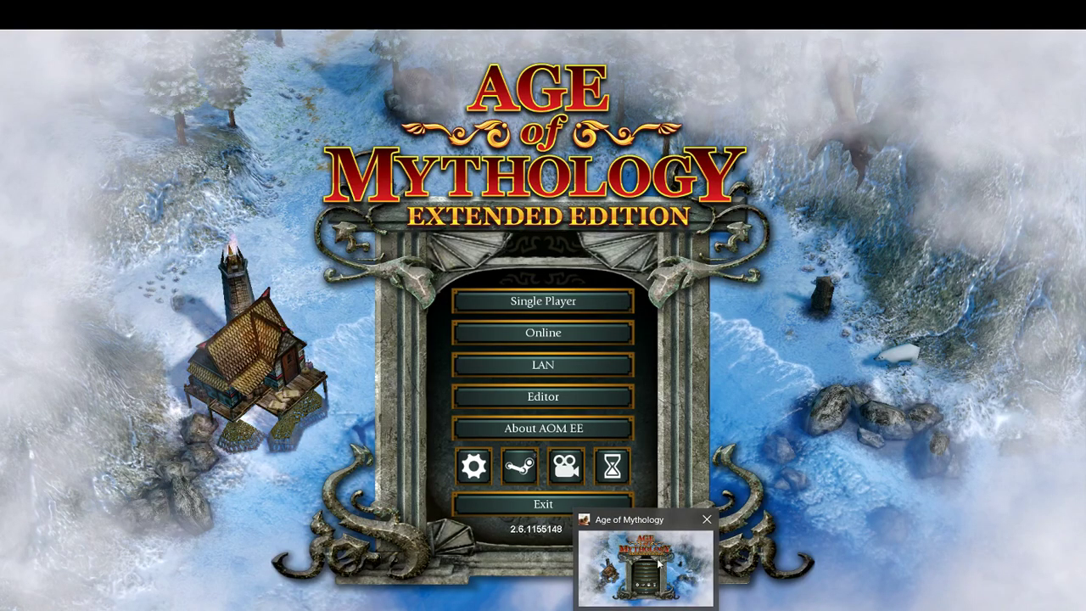
click(659, 561)
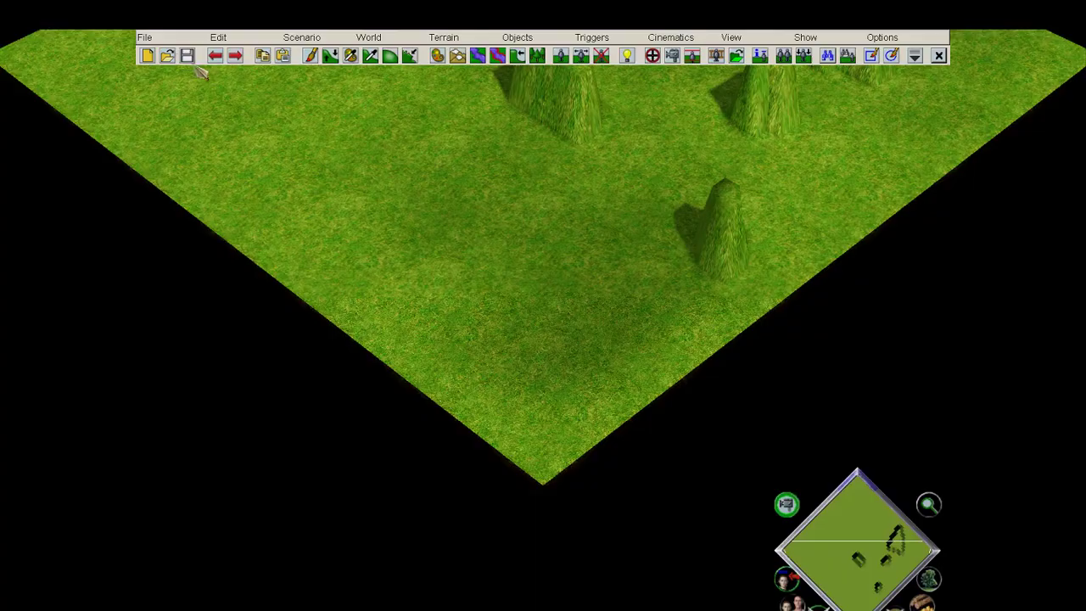
Load the Test Ground scenario and check its Player Data.
key(ctrl+o)
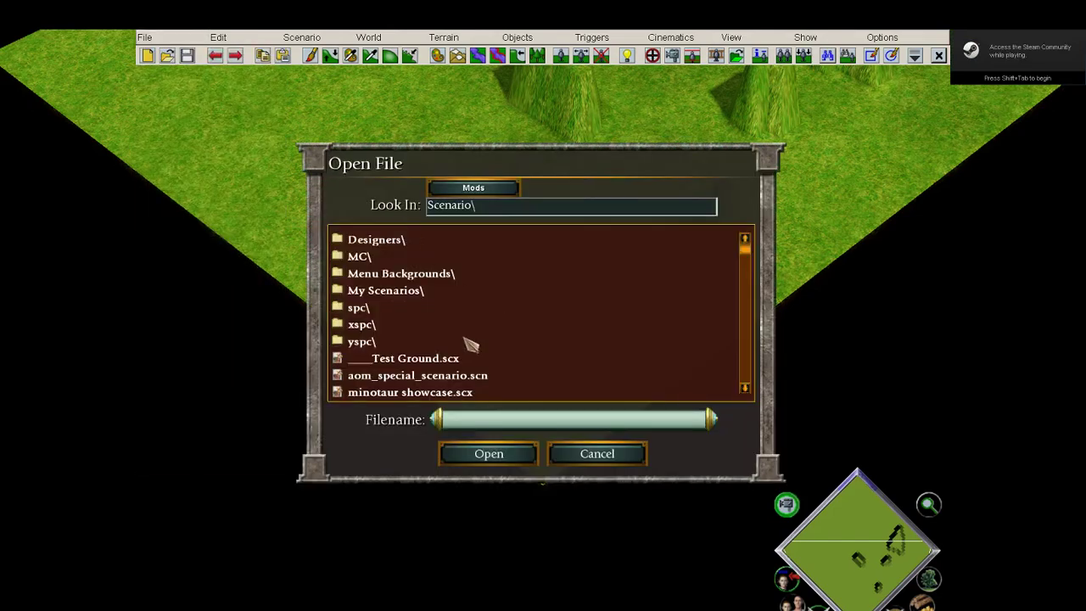
click(428, 362)
click(492, 453)
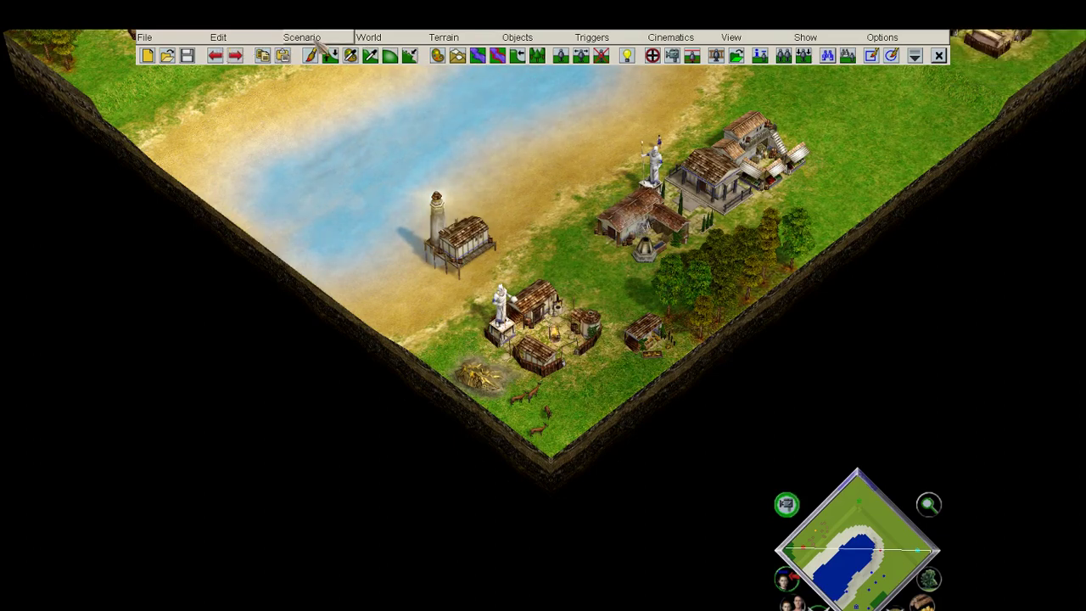
click(318, 41)
click(314, 61)
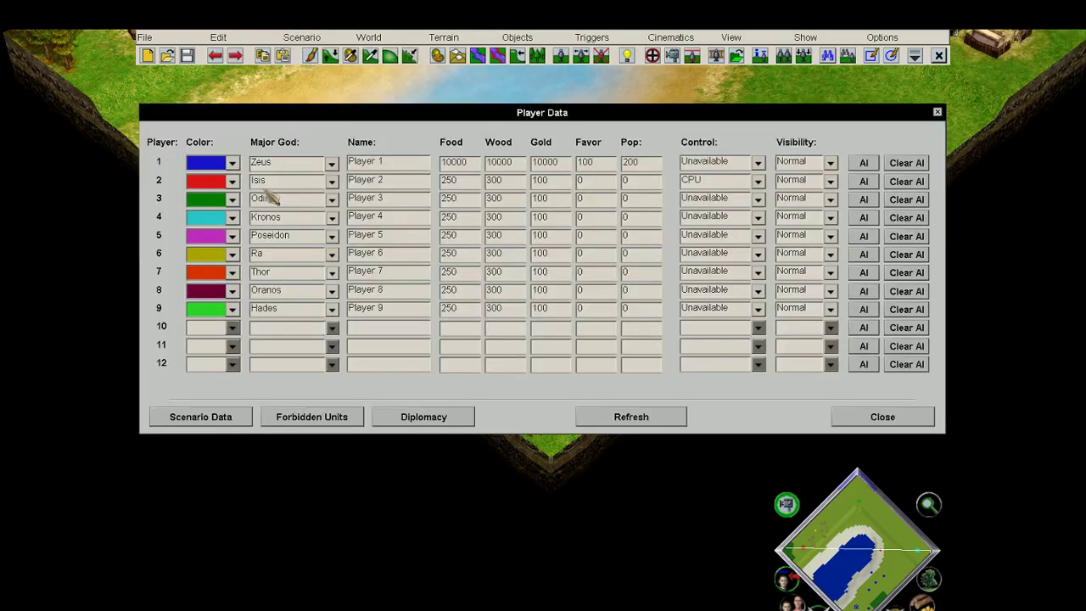
click(848, 417)
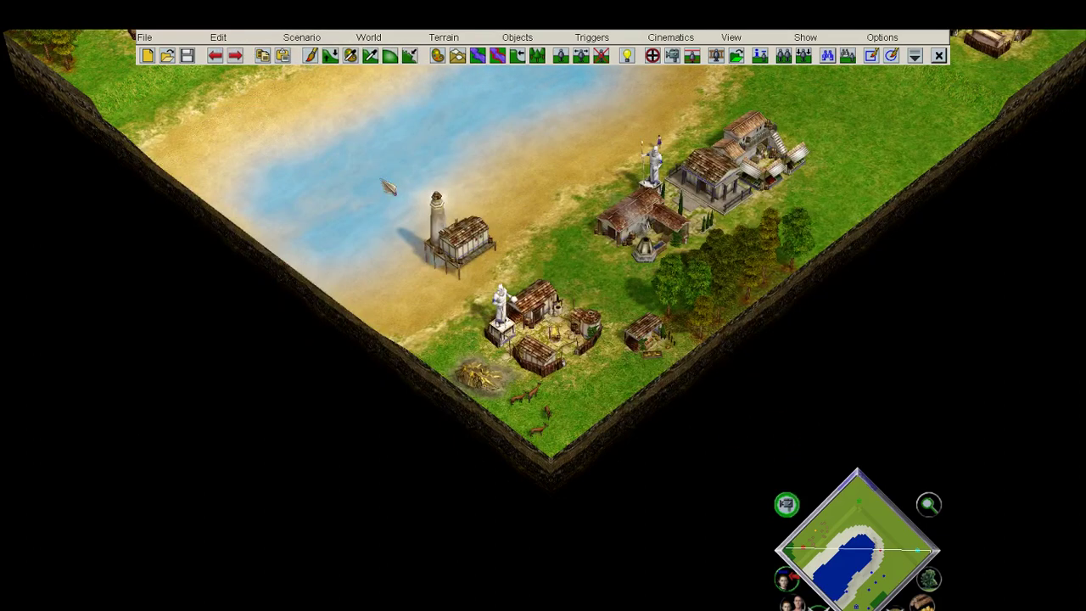
Place a Hoplite for Player 1 from the Objects panel.
click(312, 42)
click(334, 109)
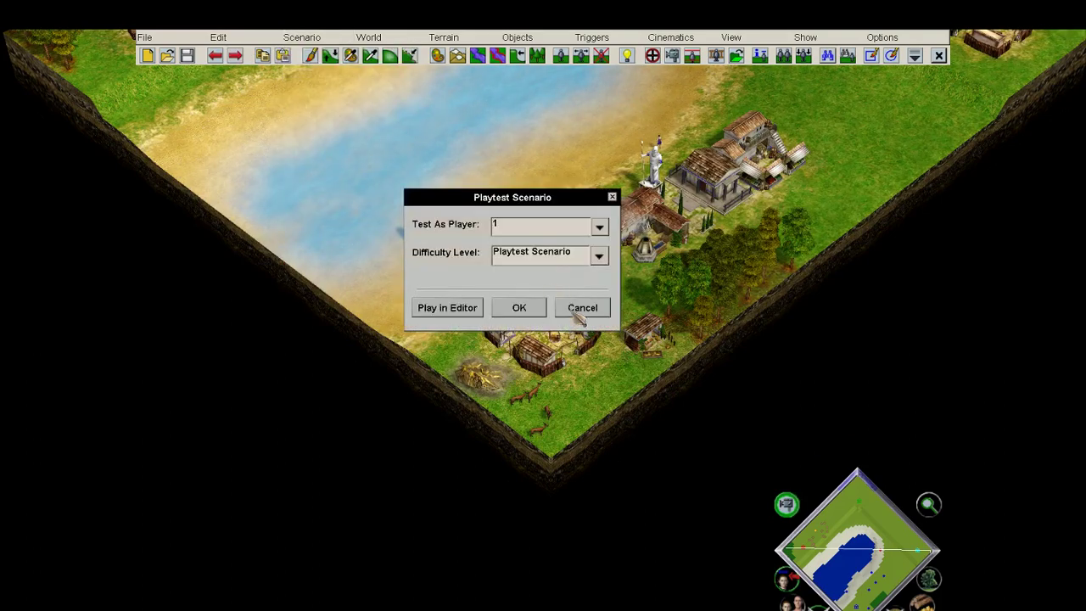
click(581, 308)
click(580, 56)
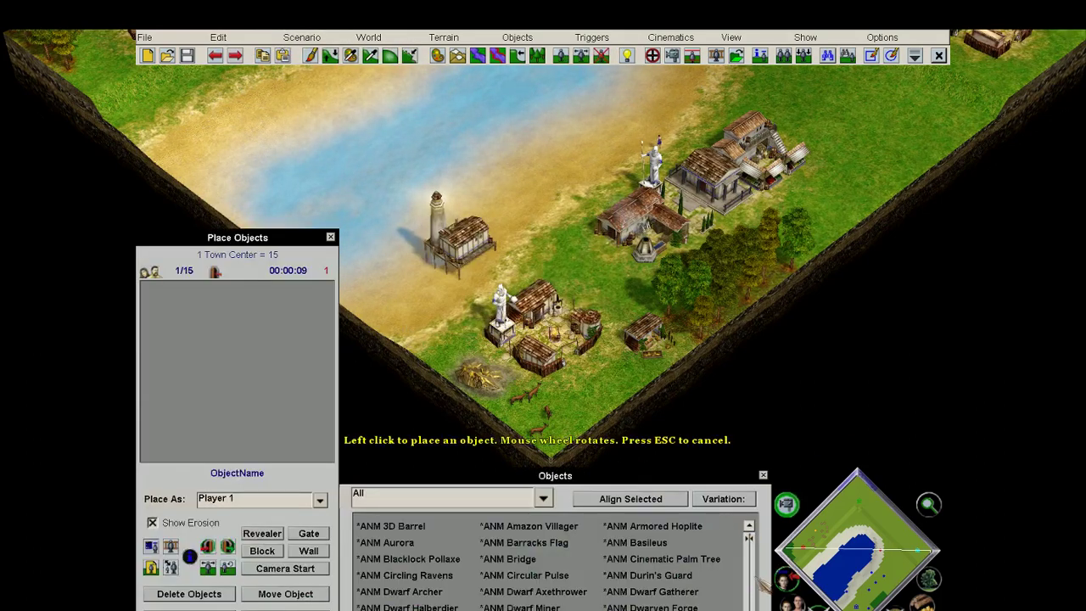
mouse_move(751, 582)
mouse_down()
mouse_move(751, 570)
mouse_move(753, 584)
mouse_up()
click(627, 543)
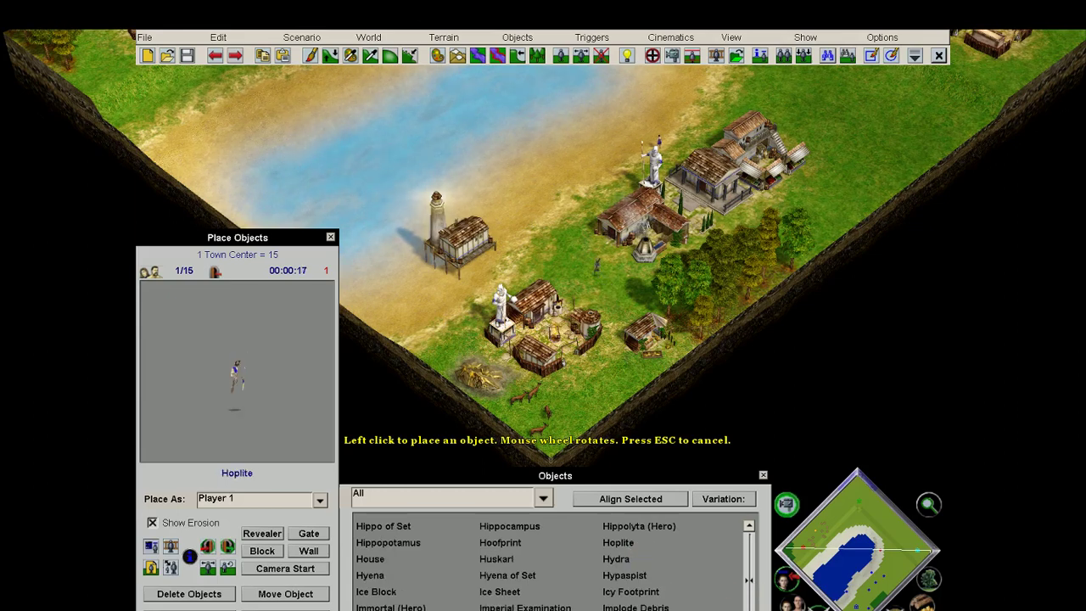
click(596, 265)
Start the scenario via Scenario > Playtest Scenario and confirm OK.
click(301, 37)
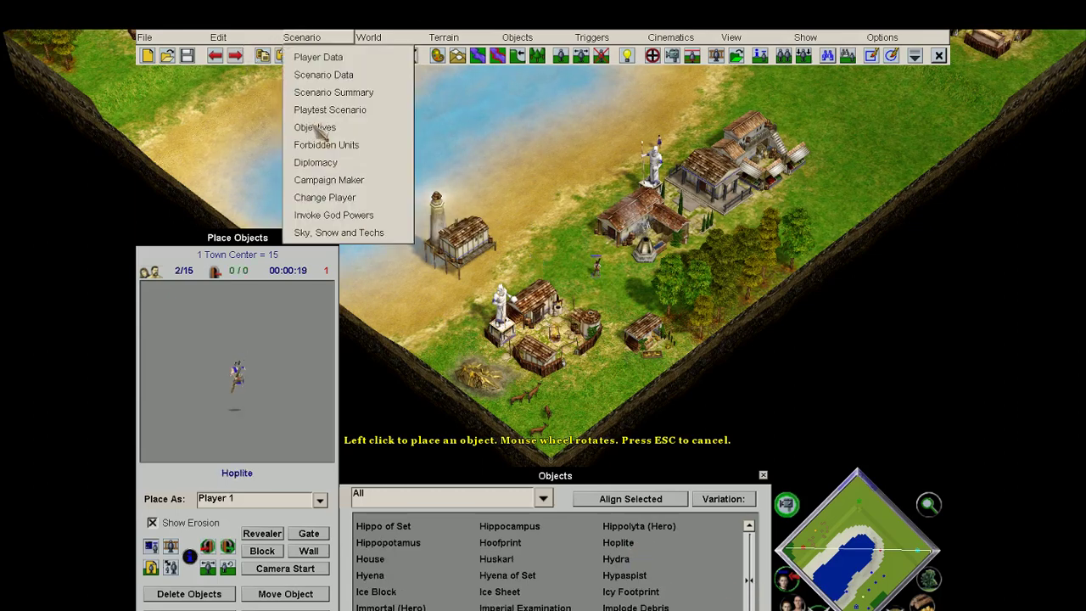
click(329, 110)
click(517, 309)
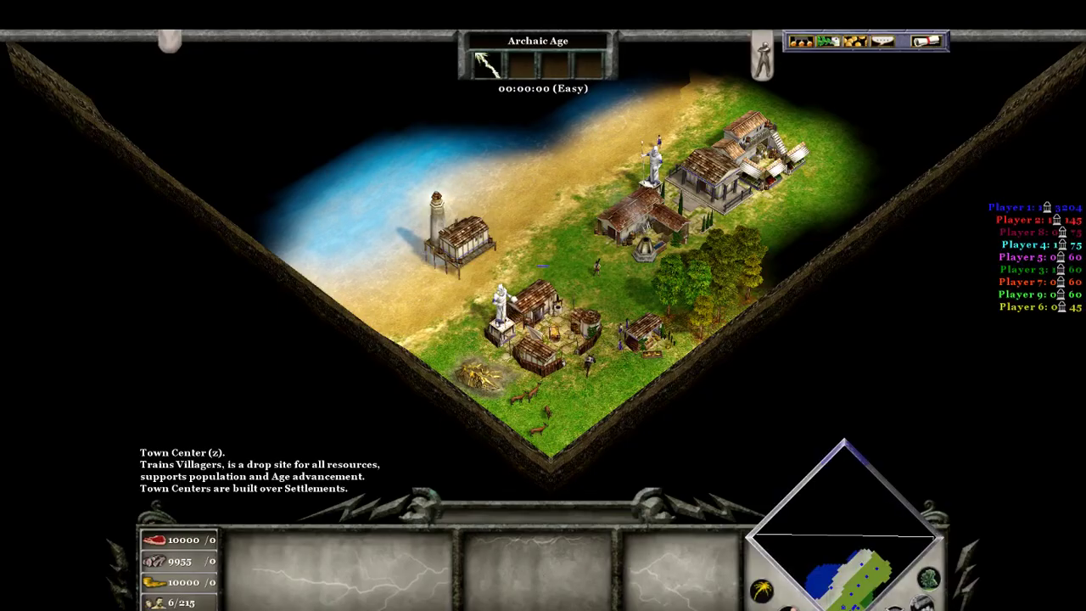
Train Jason heroes from the Town Center and cycle through the unit selections.
key(h)
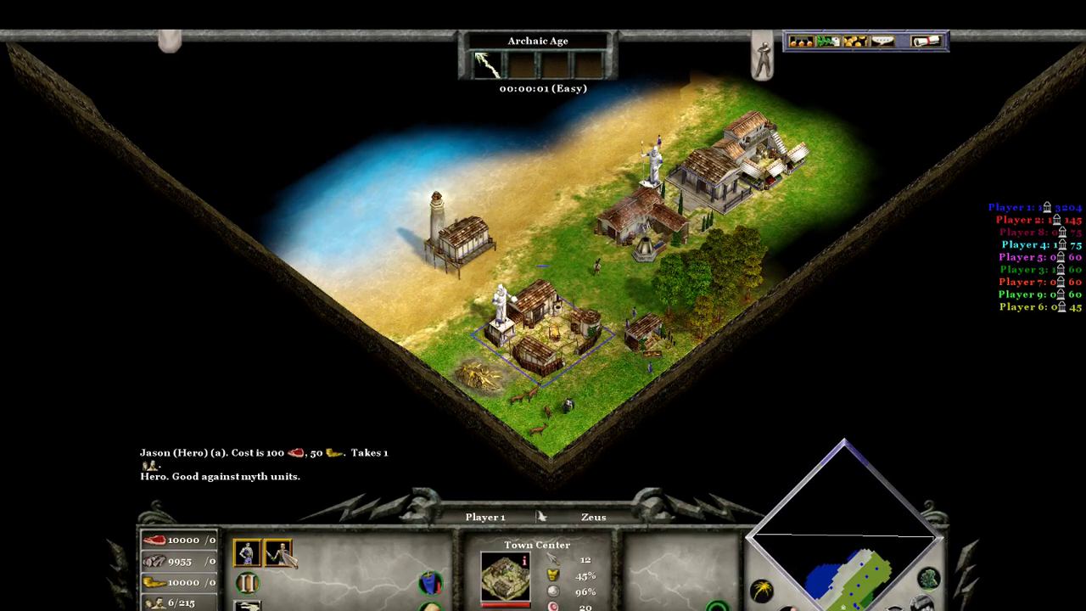
key(a)
key(a)
key(a)
key(a)
key(a)
key(a)
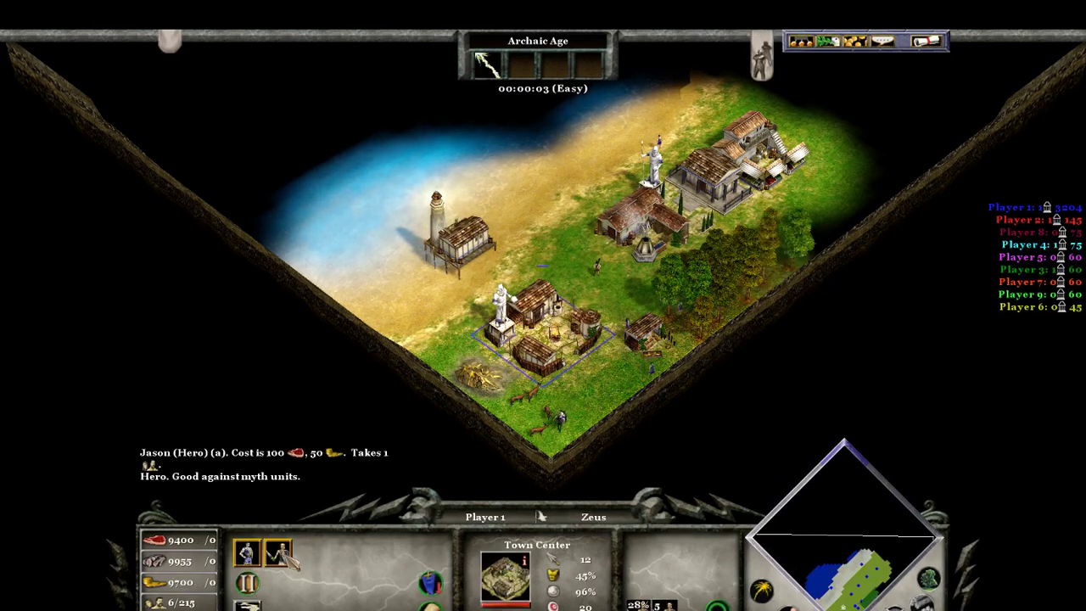
key(a)
key(a)
key(a)
key(a)
key(a)
key(a)
key(a)
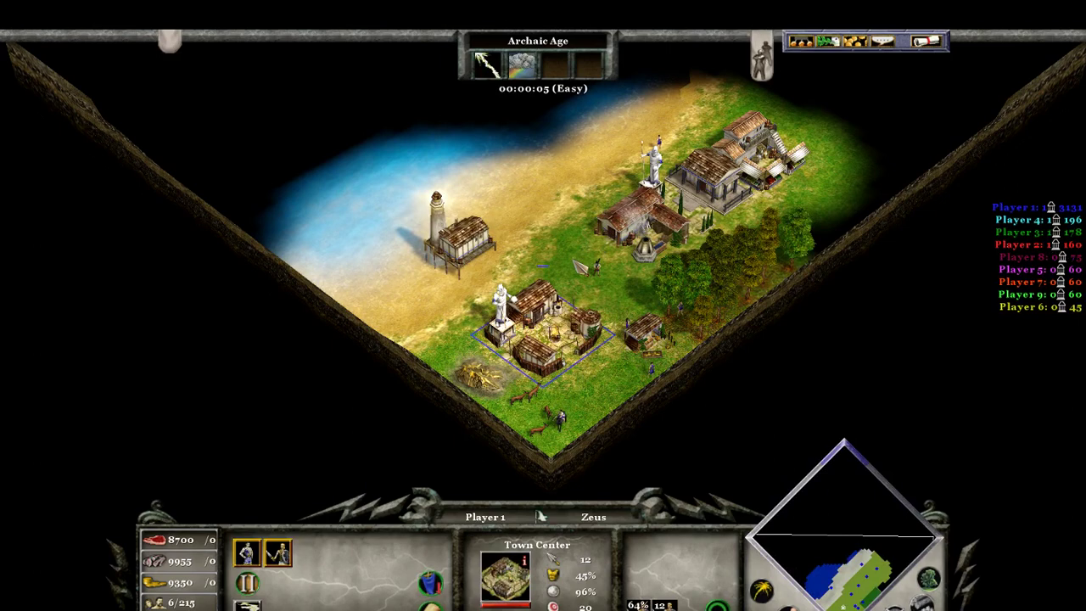
key(period)
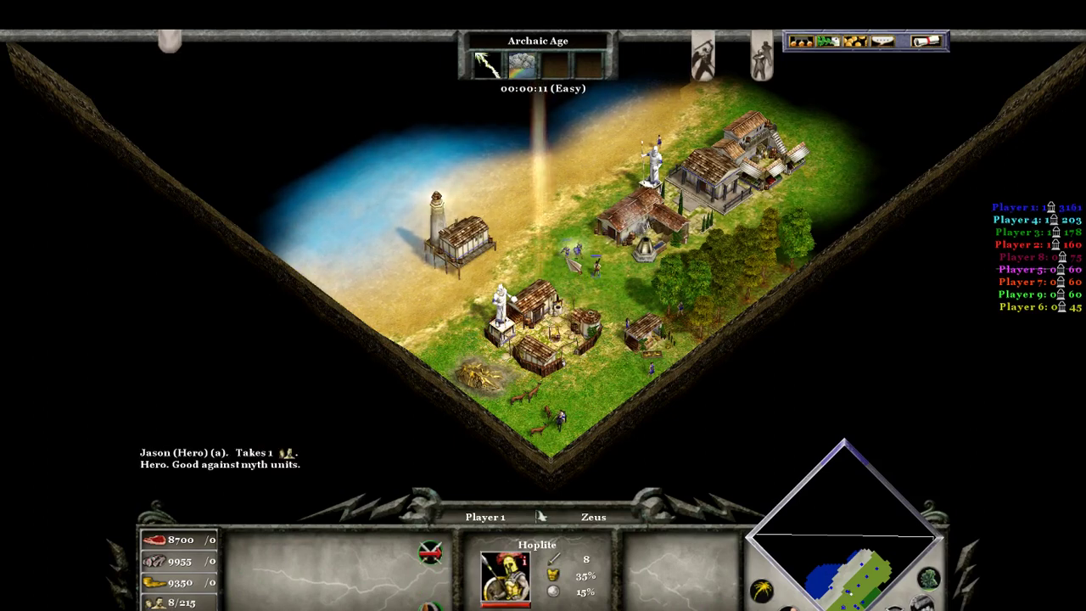
key(period)
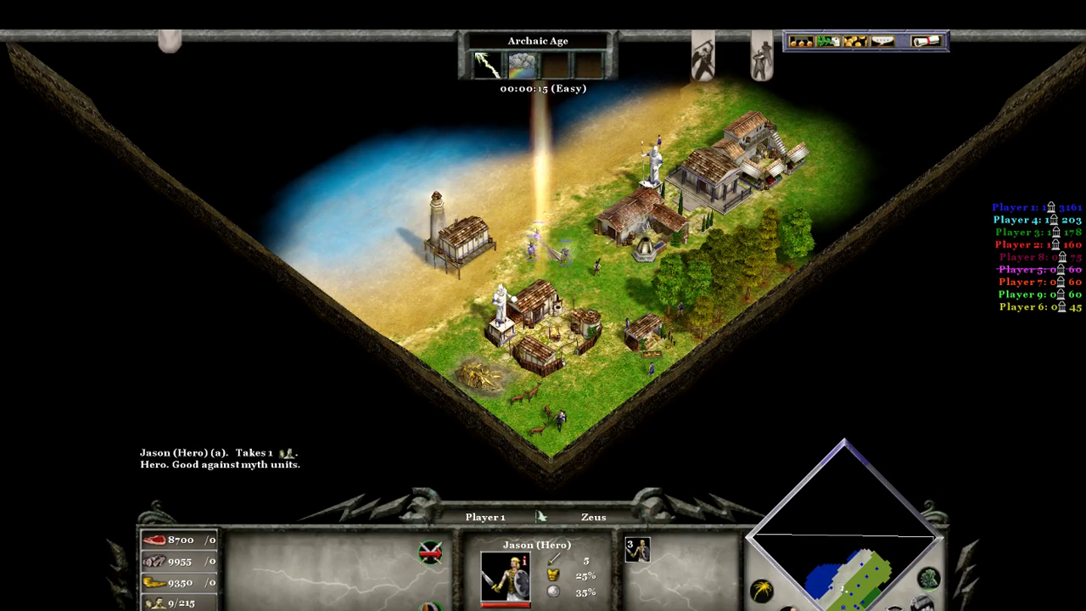
key(Escape)
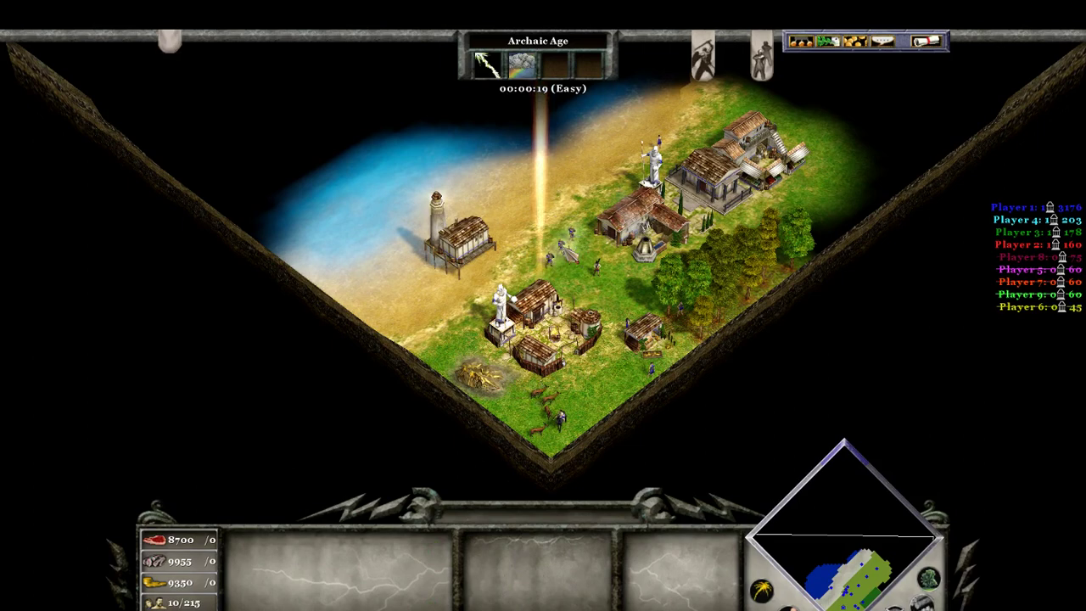
key(1)
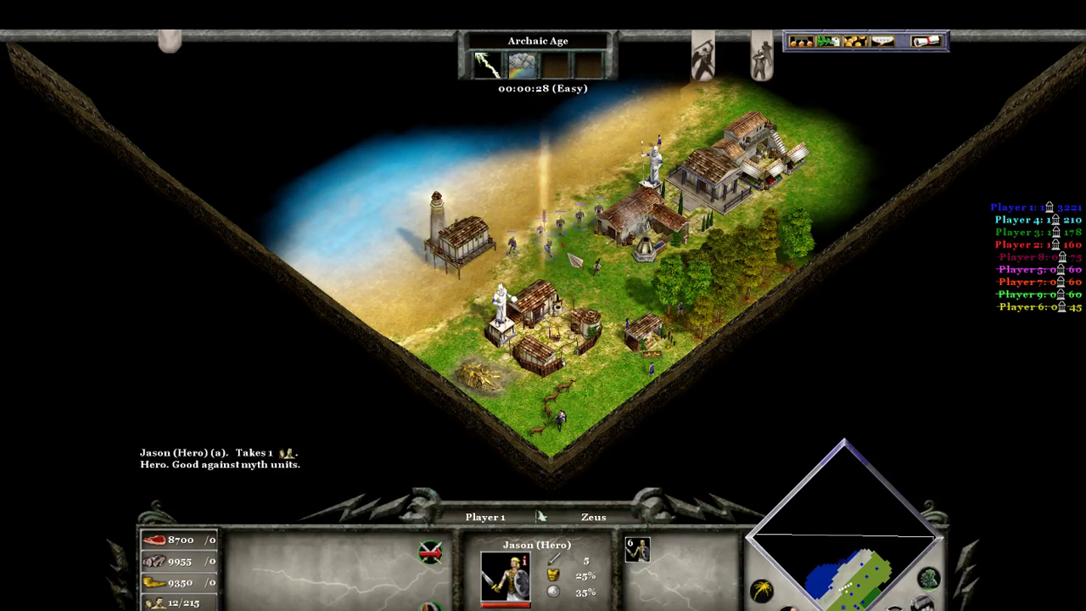
key(Escape)
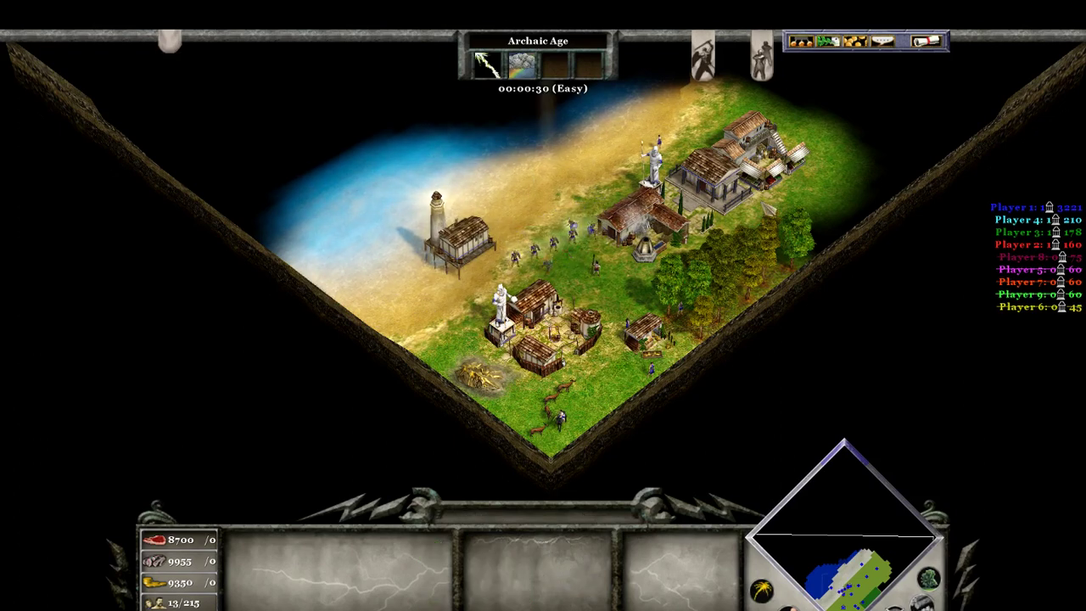
key(1)
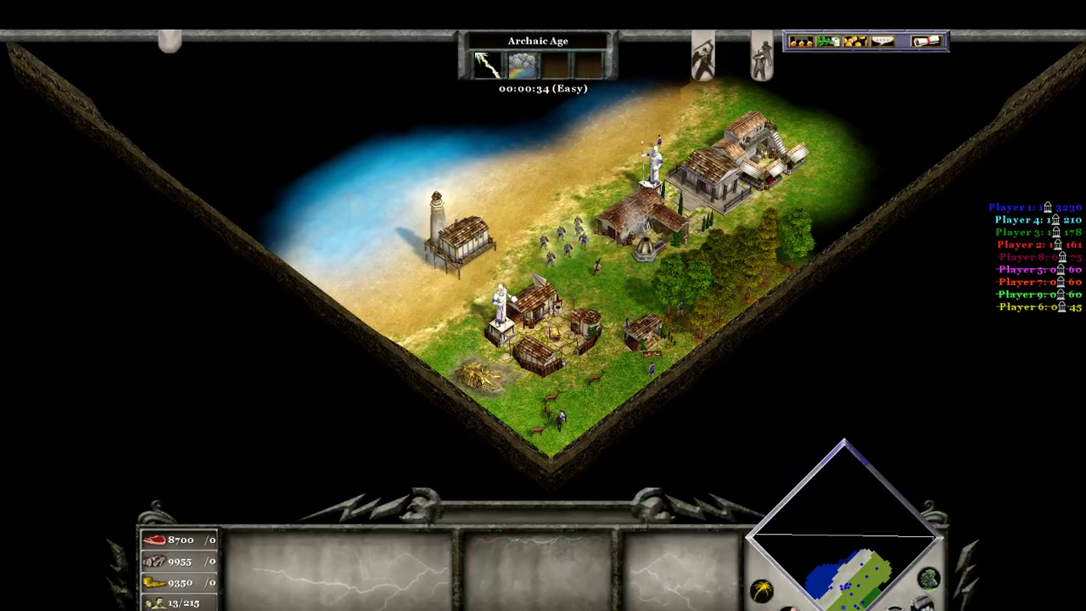
Quit the playtest to the editor, then exit the game to Windows.
click(924, 41)
click(518, 273)
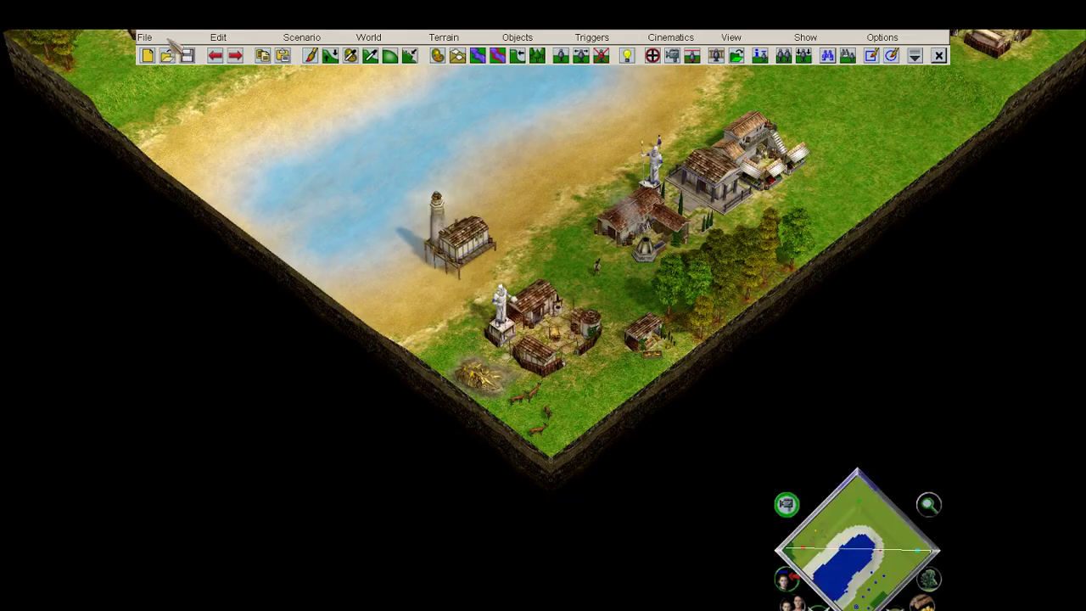
click(171, 38)
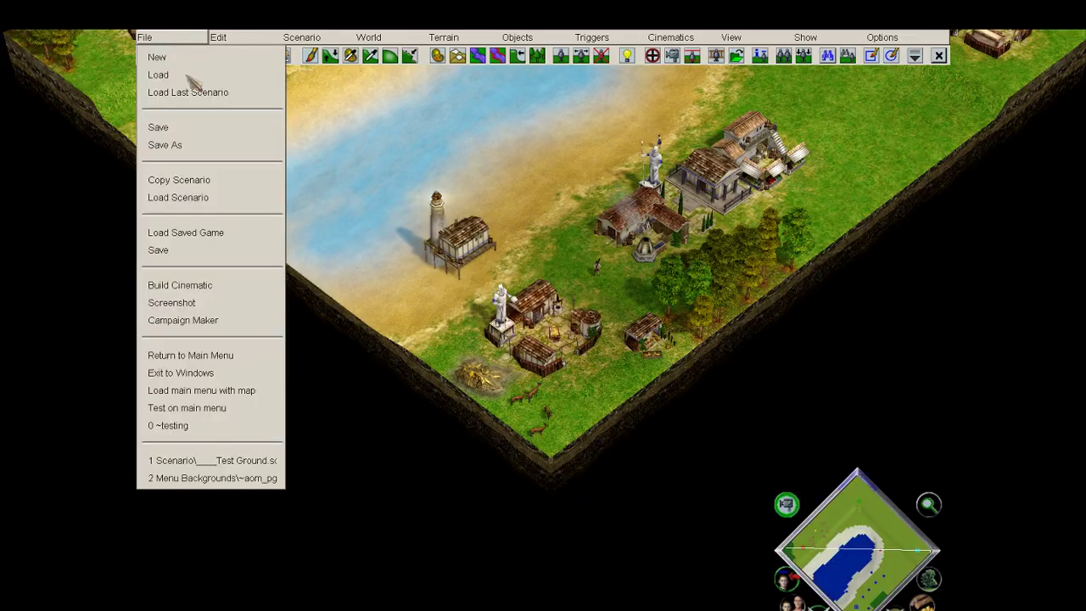
click(203, 378)
click(497, 339)
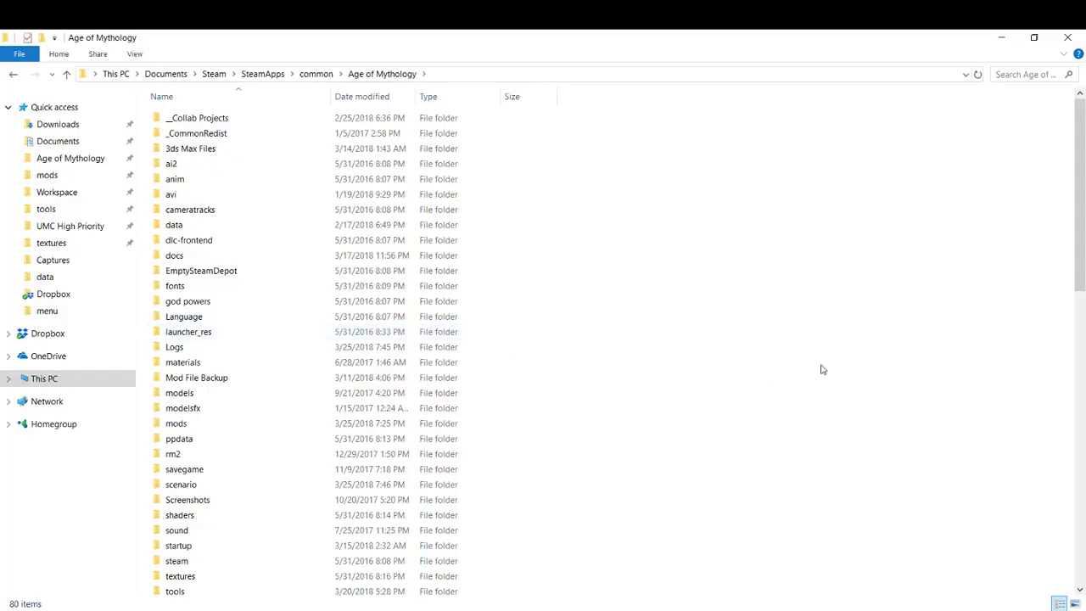
Navigate back into mods > UMC High Priority > data to find proto2.5.xml.
double_click(213, 424)
scroll(884, 363, down, 4)
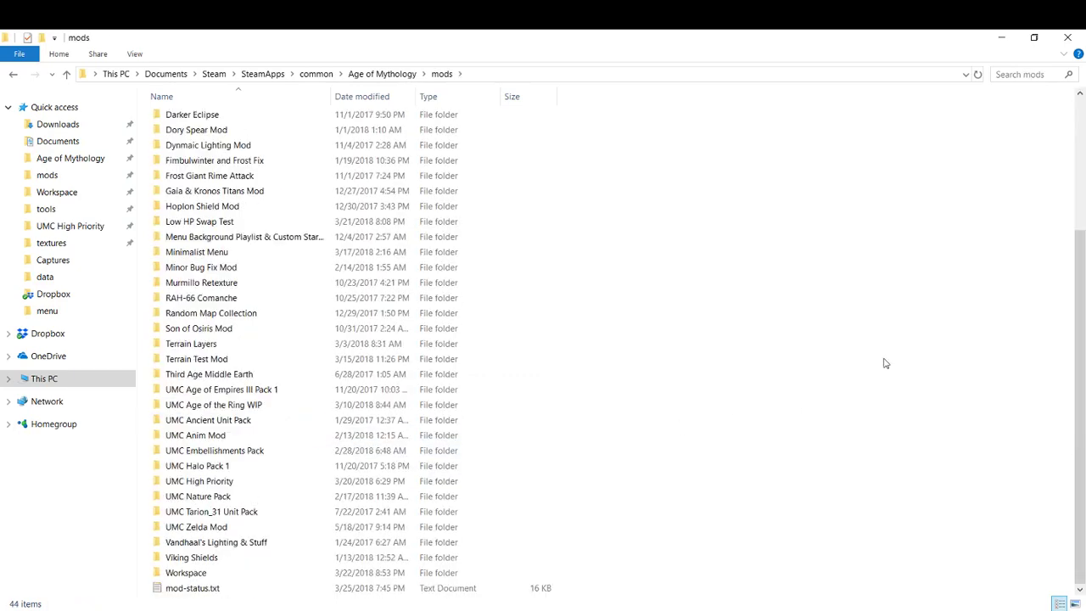
double_click(262, 483)
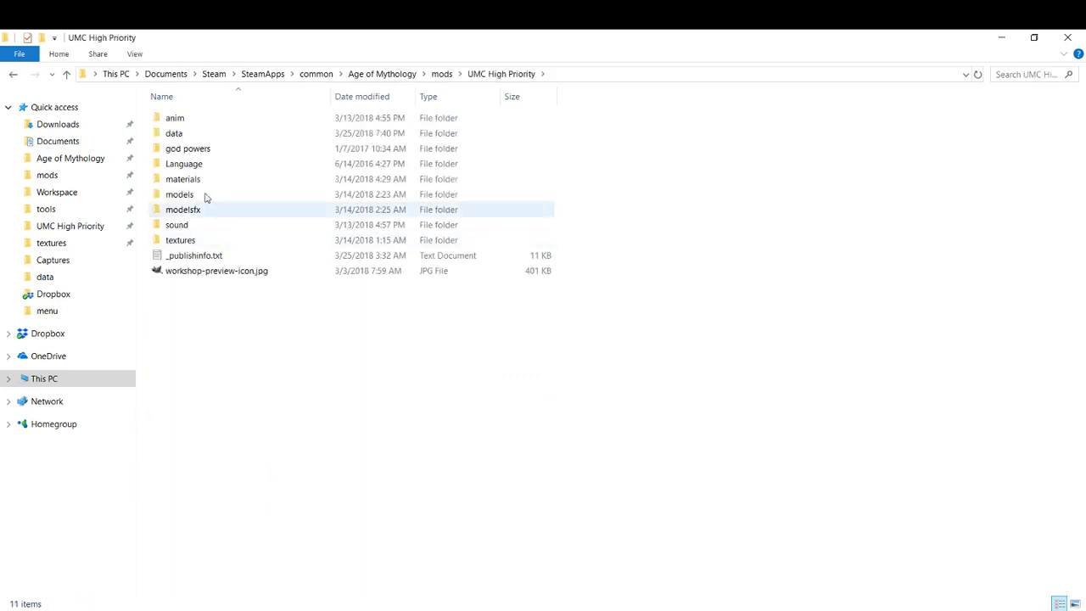
double_click(187, 136)
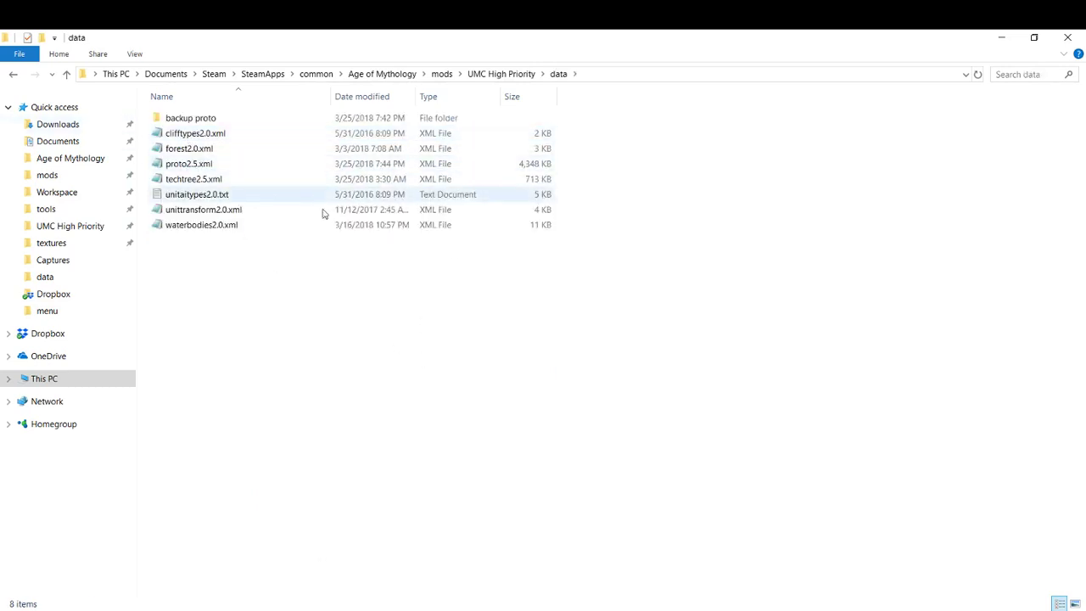